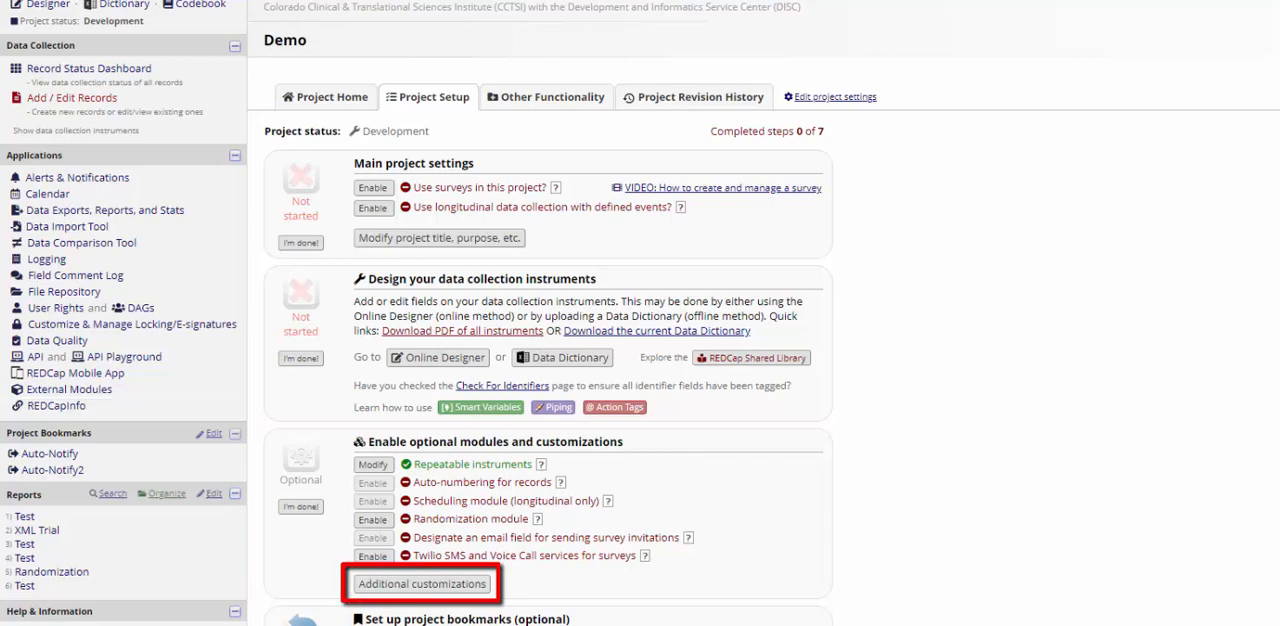
Step: Add the standard code UNK (Unknown) to the Missing Data Codes in the project's additional customizations, expanding the detailed instructions first
click(422, 584)
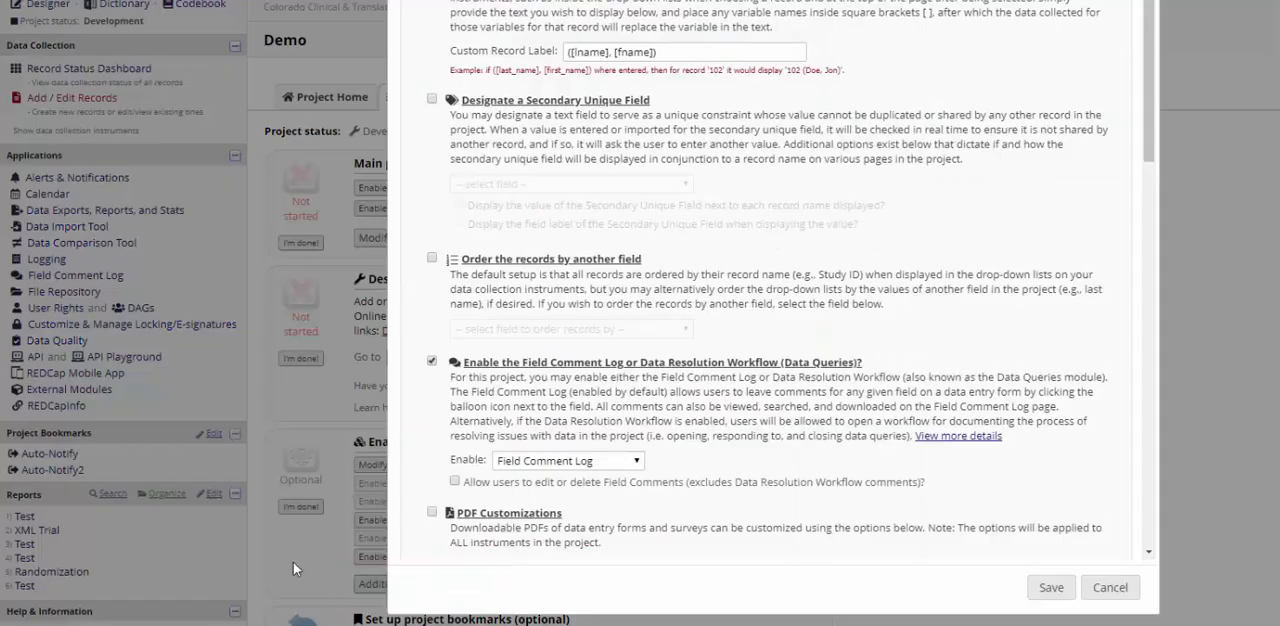
scroll(1106, 489, down, 10)
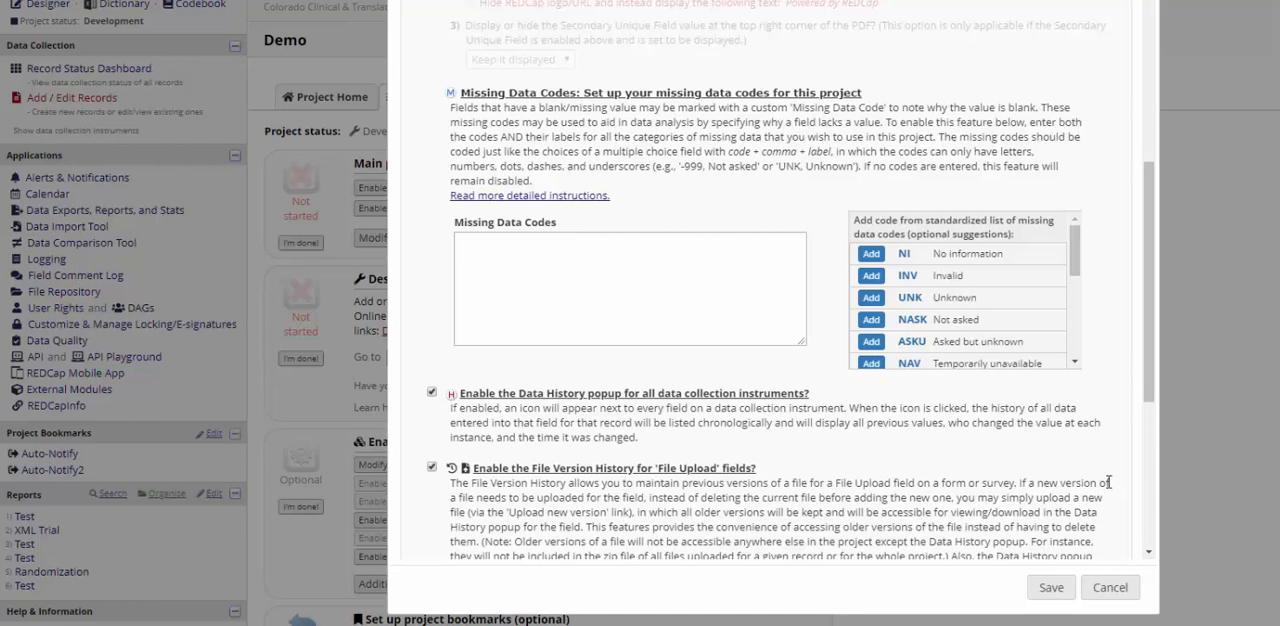
click(592, 198)
scroll(590, 200, down, 5)
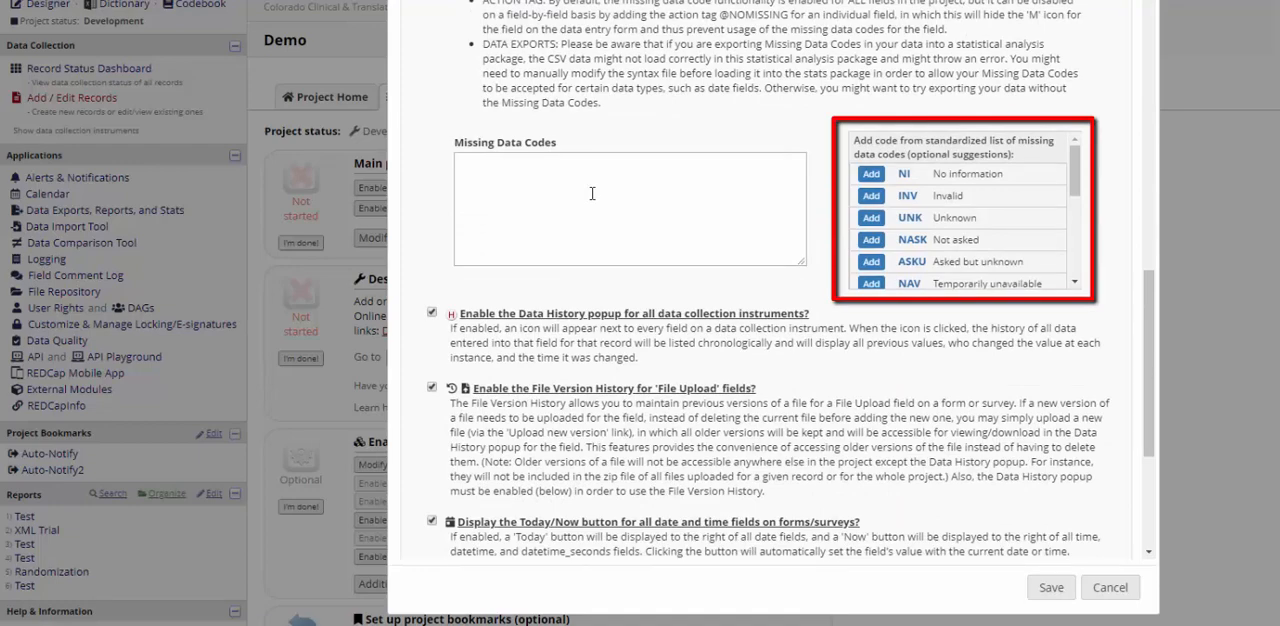
click(872, 220)
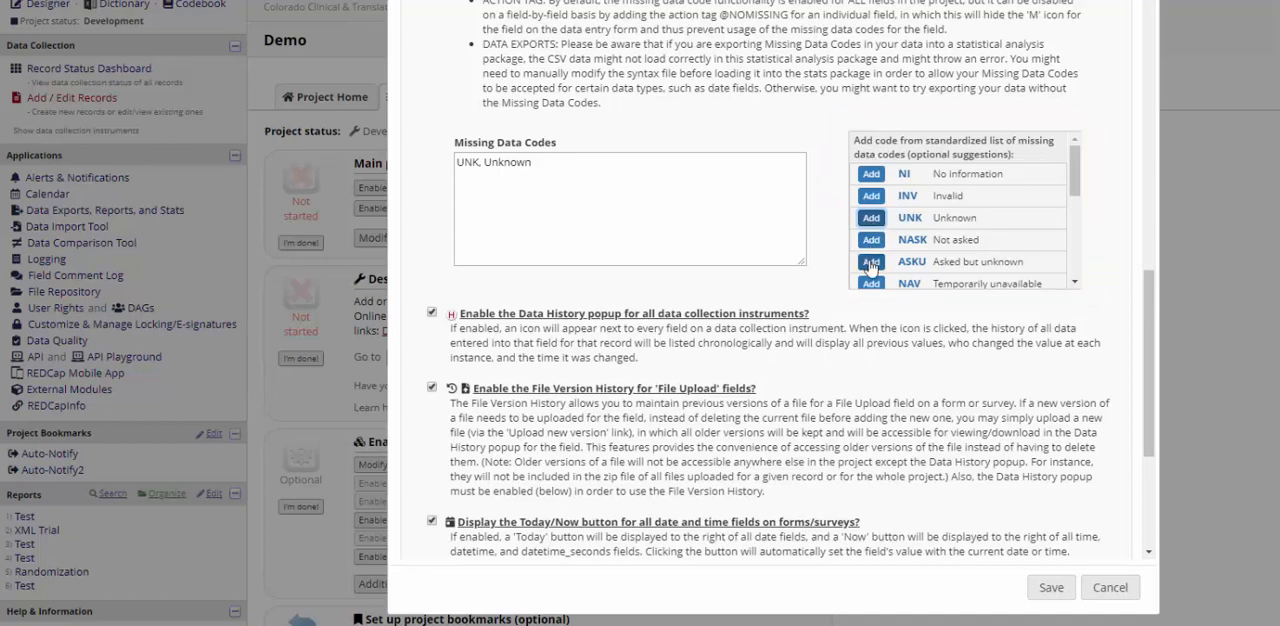
Step: Add the custom missing data code "-999, Other" on a new line below UNK and save the customizations
scroll(871, 268, down, 2)
scroll(871, 268, down, 4)
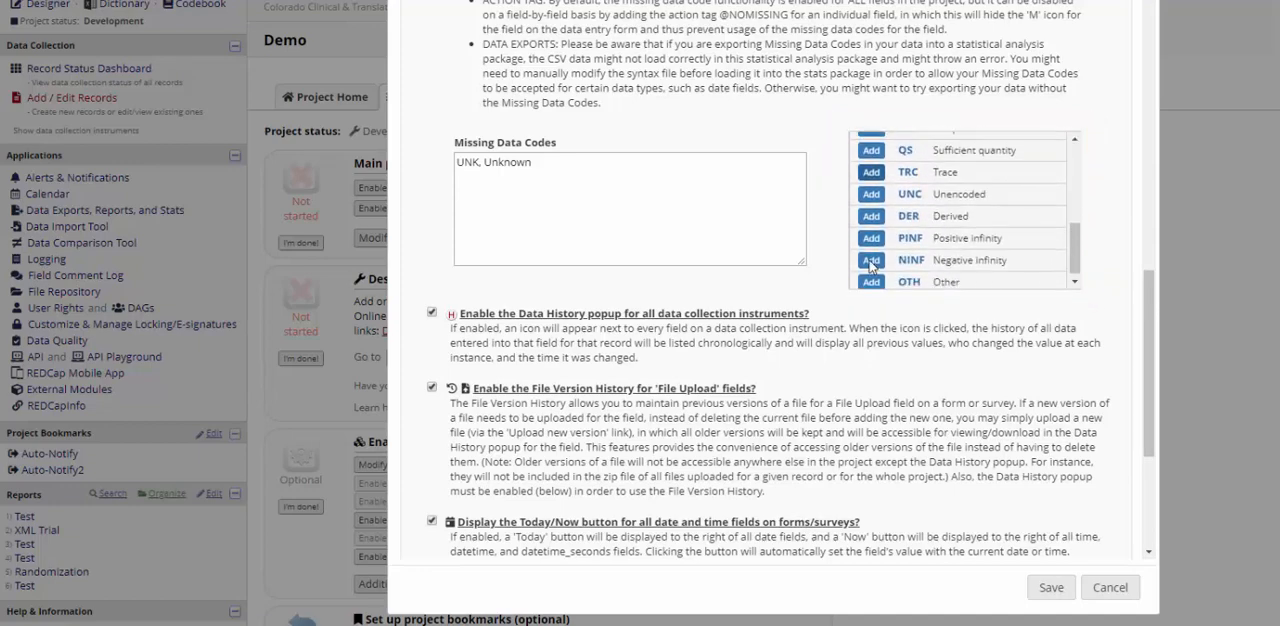
click(634, 175)
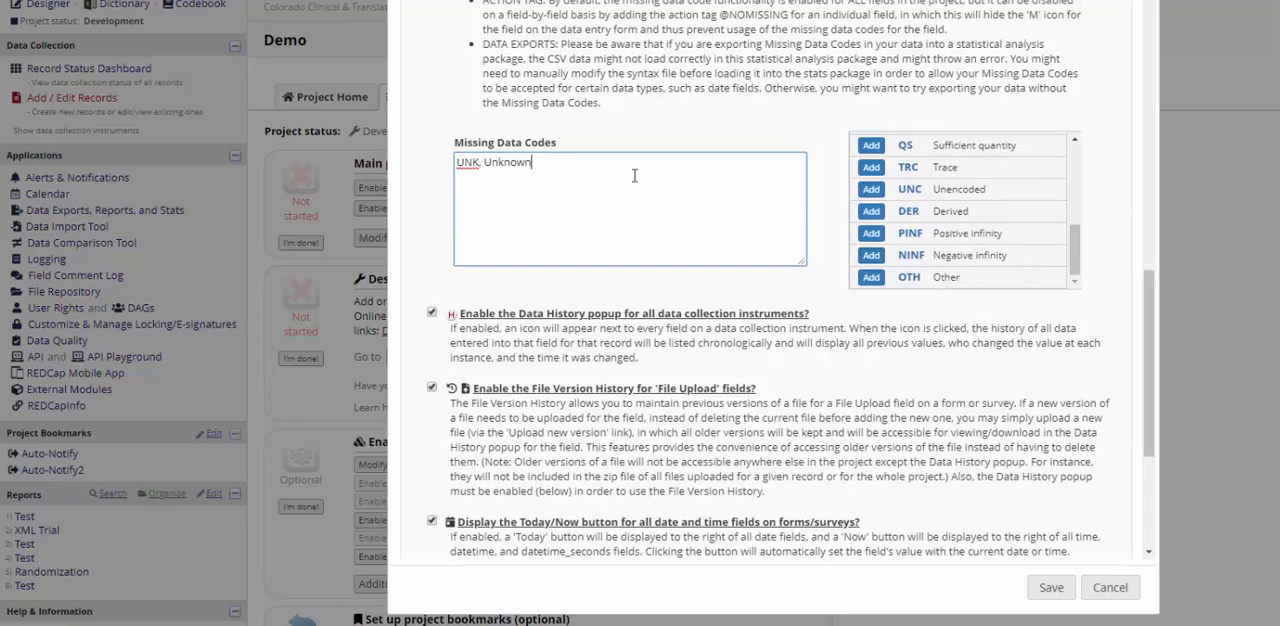
key(Return)
text(-999, Other)
click(1051, 588)
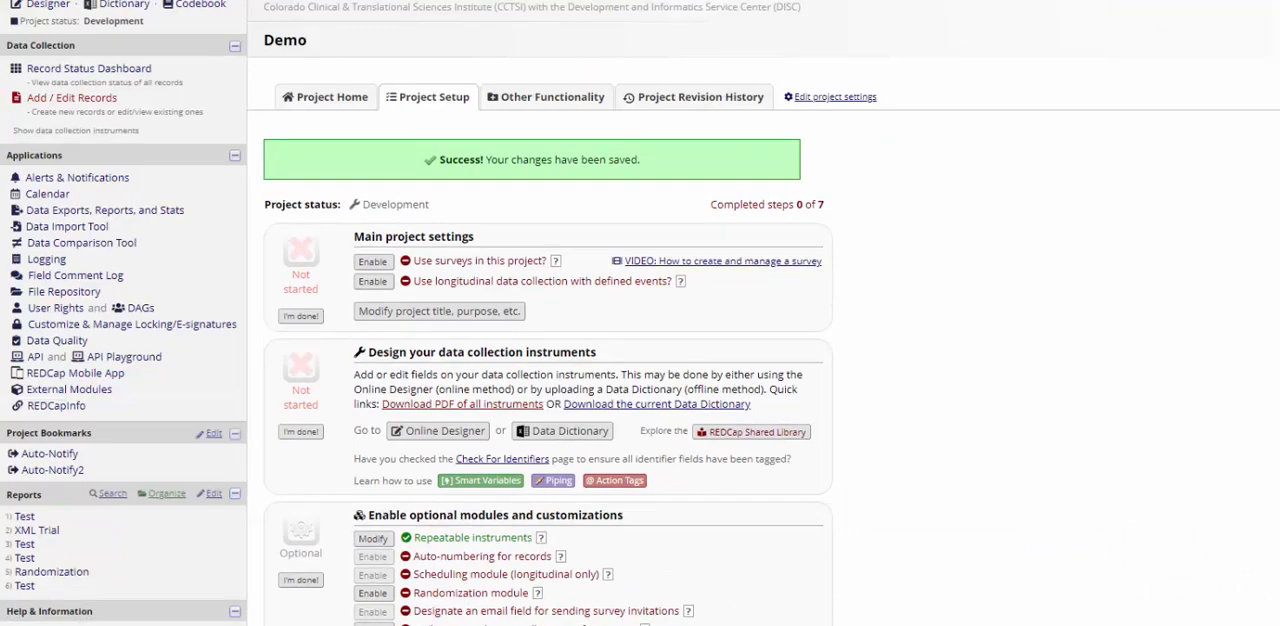
Step: Open the Movie Preferences form of existing record ID 1 for editing
click(86, 98)
click(567, 269)
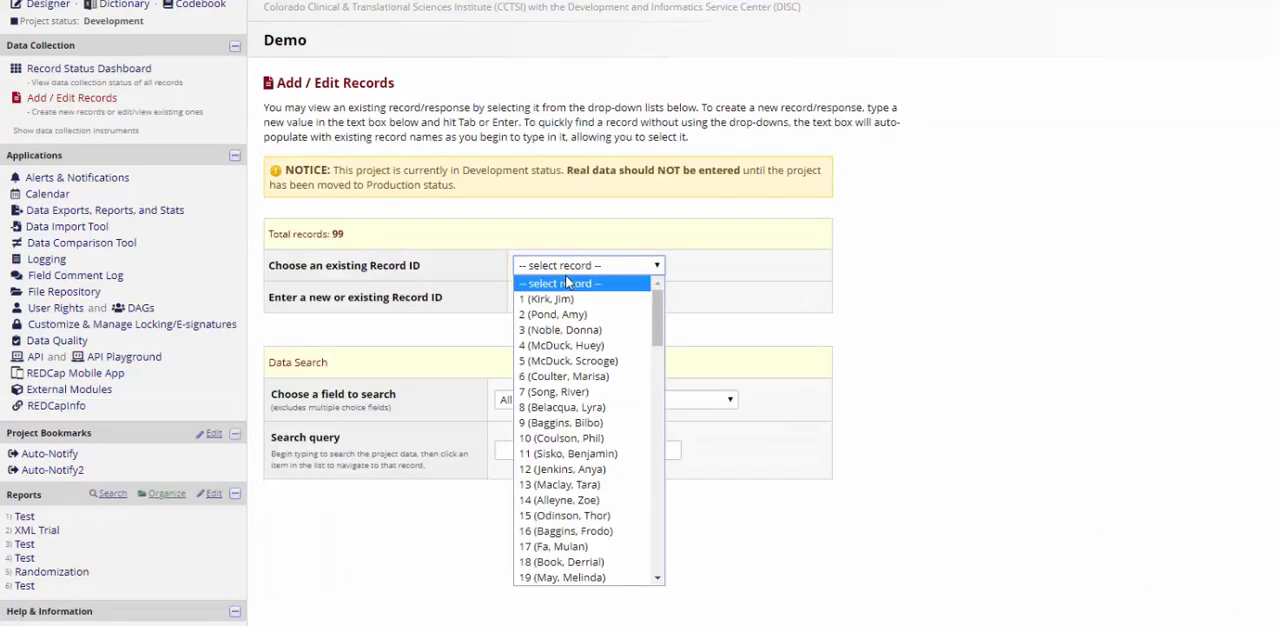
click(543, 298)
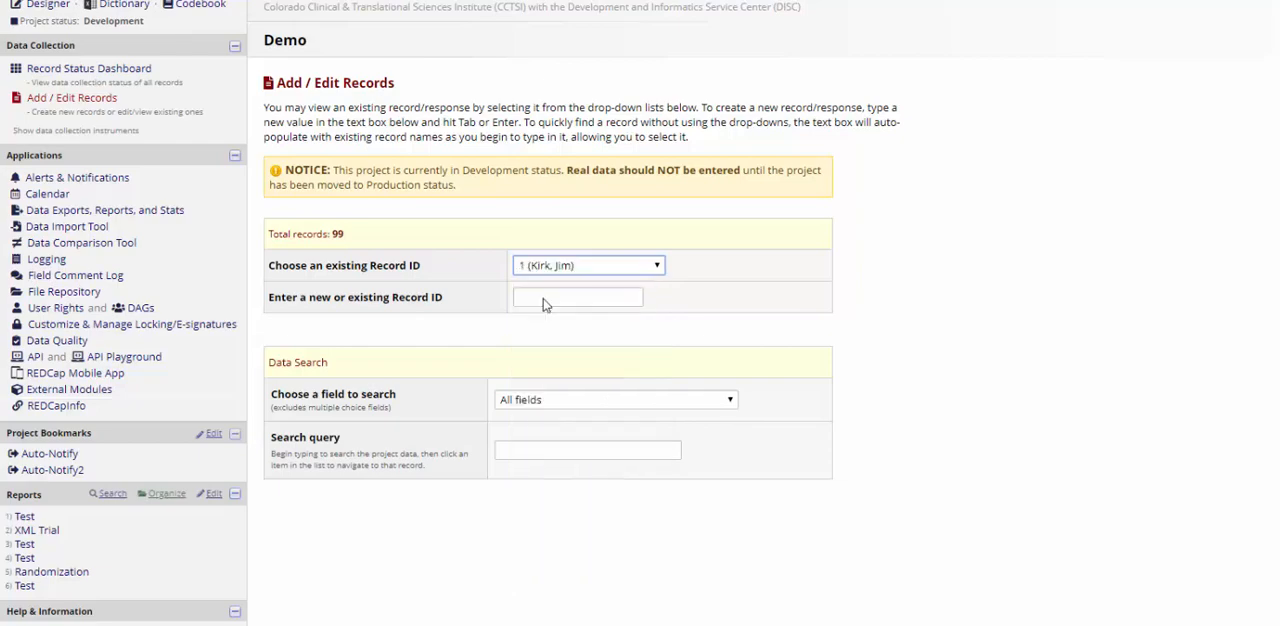
click(471, 269)
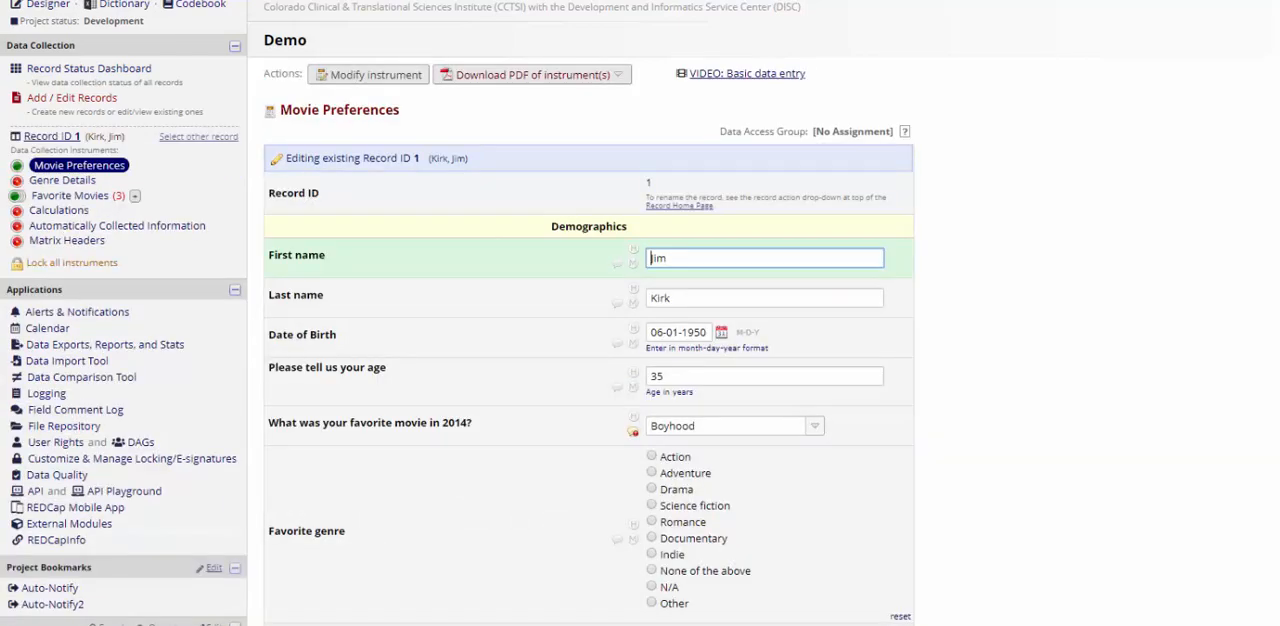
Step: Clear the "Please tell us your age" value and mark the field as missing with Unknown (UNK)
double_click(680, 370)
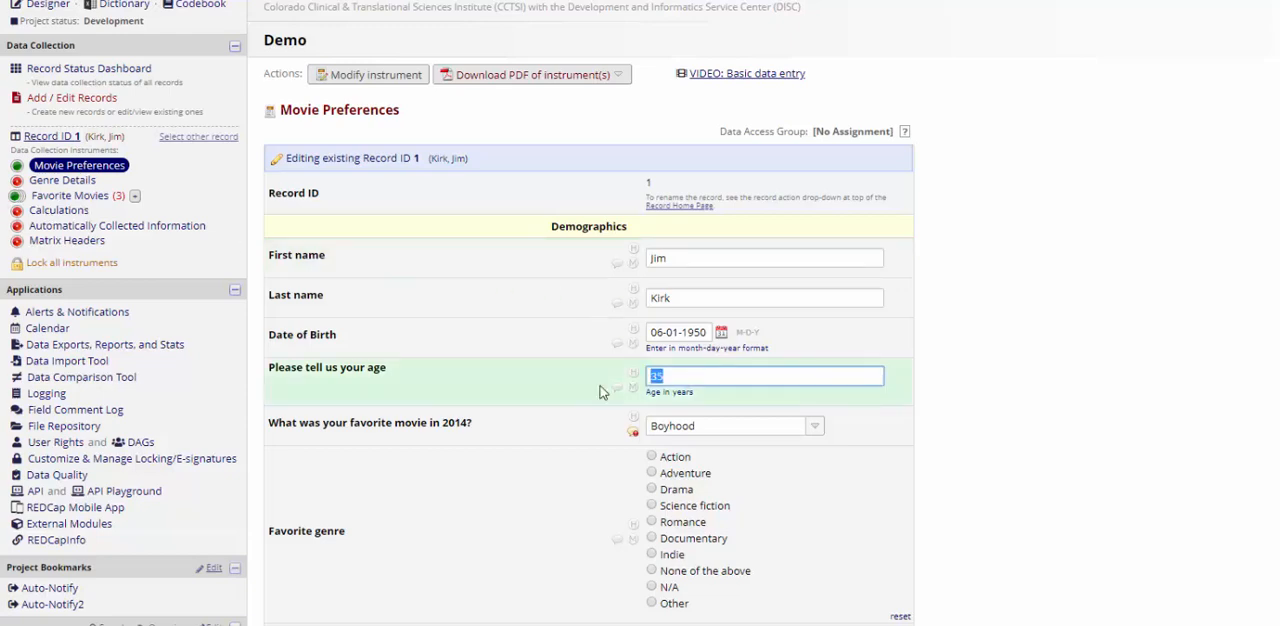
key(BackSpace)
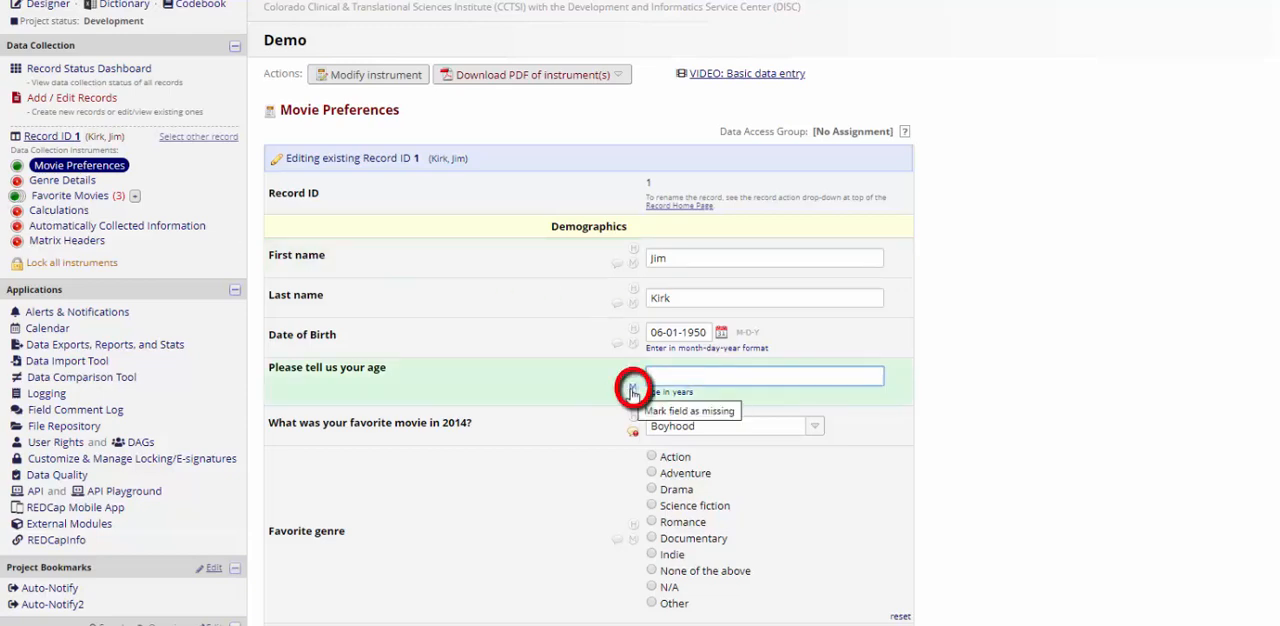
click(633, 389)
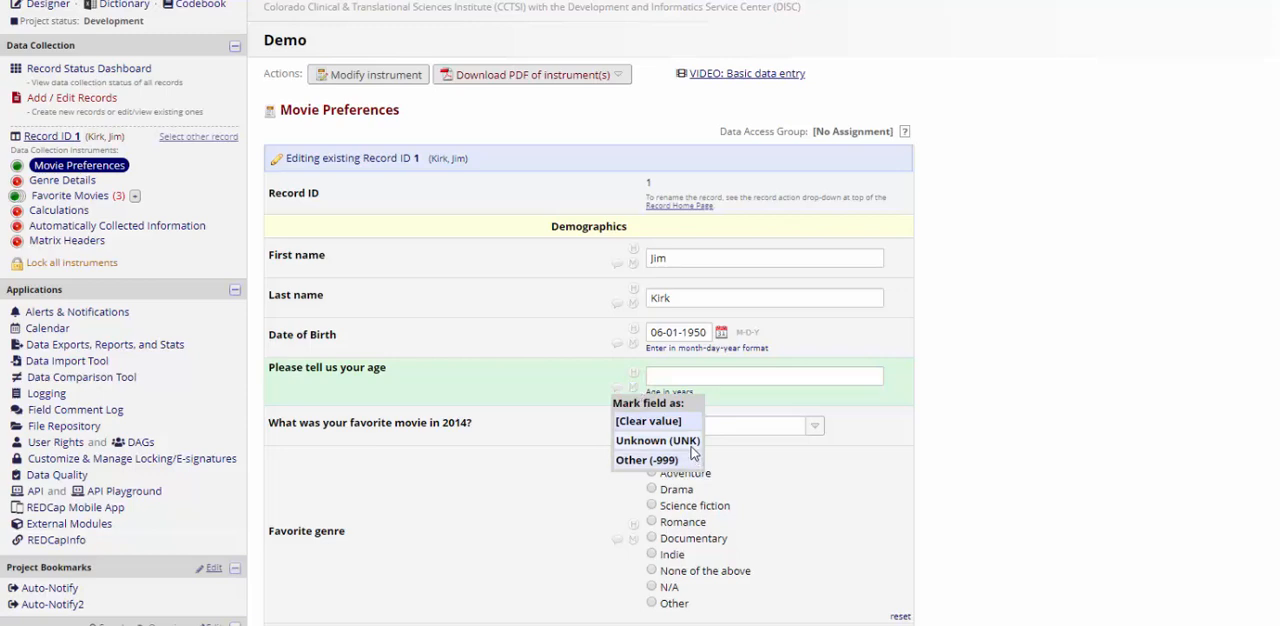
click(694, 441)
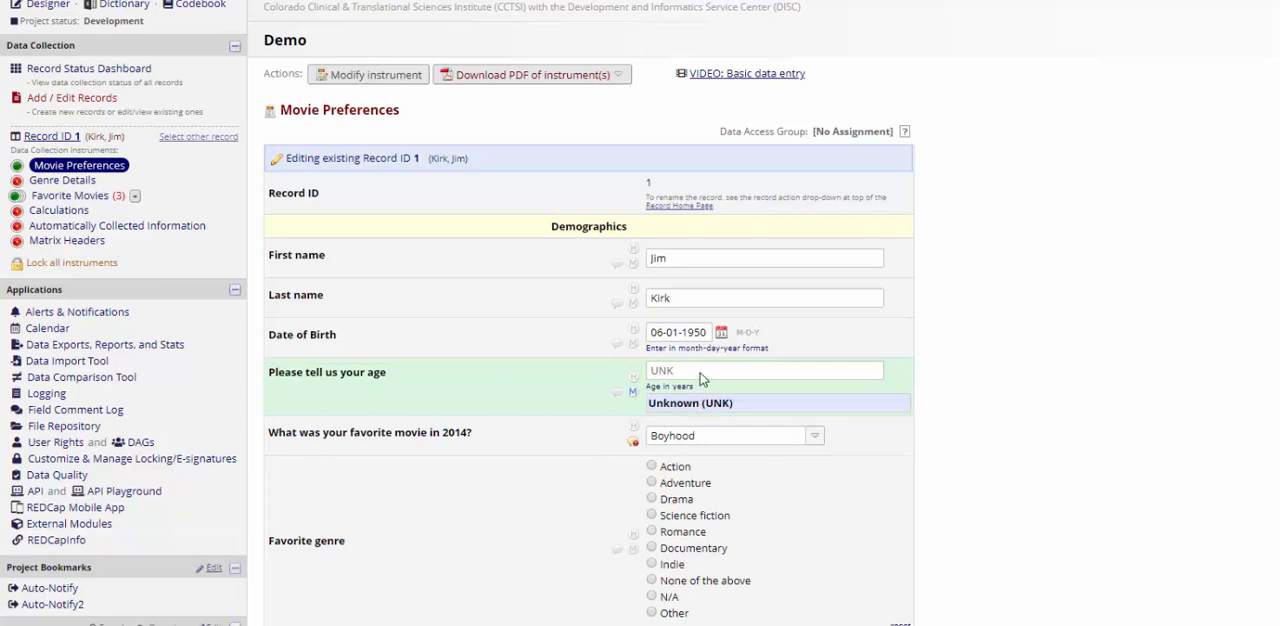
Step: Clear the age field's missing data code and mark the field as Other (-999)
click(632, 392)
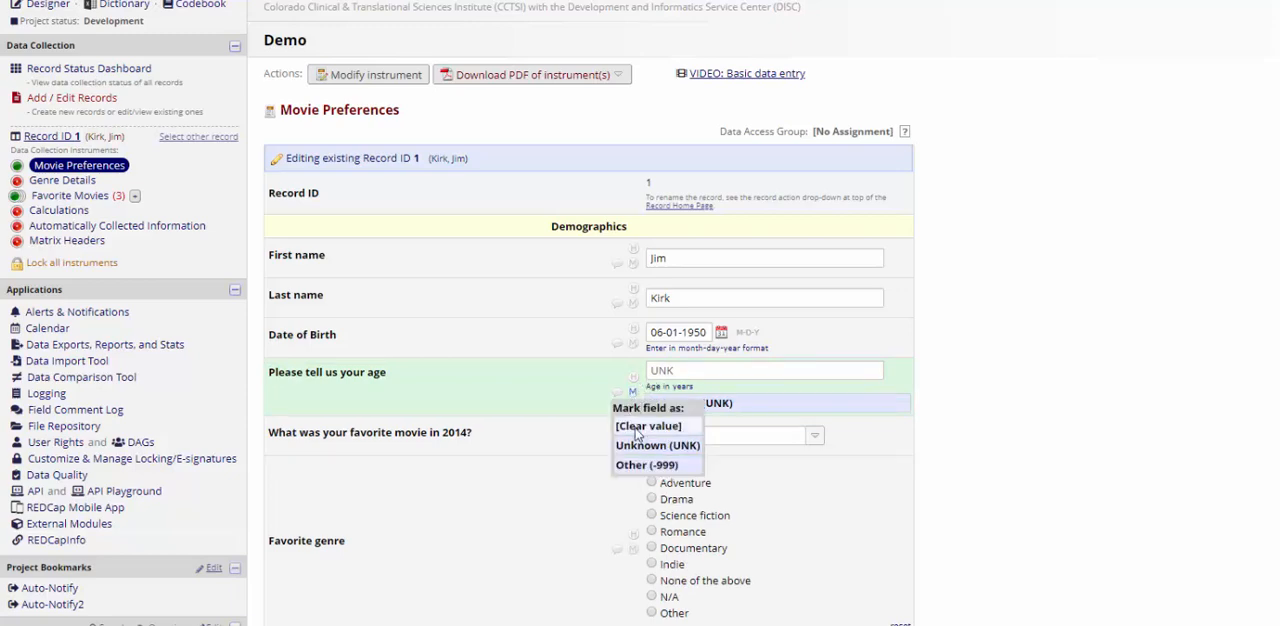
click(636, 426)
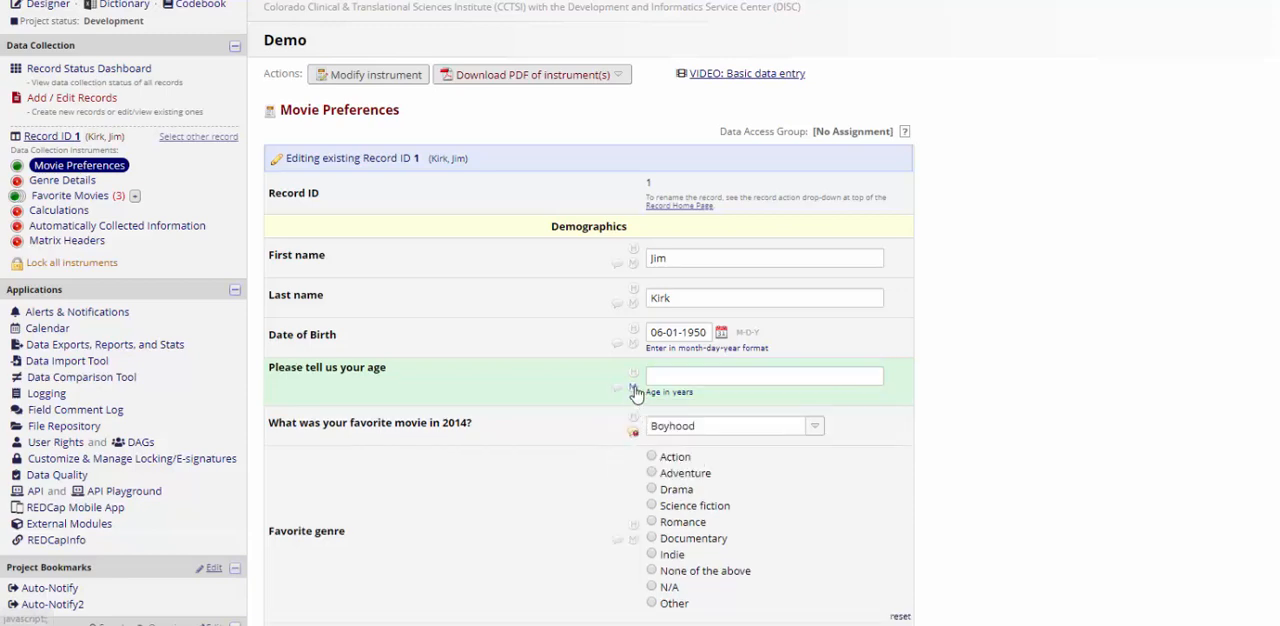
click(633, 388)
click(637, 459)
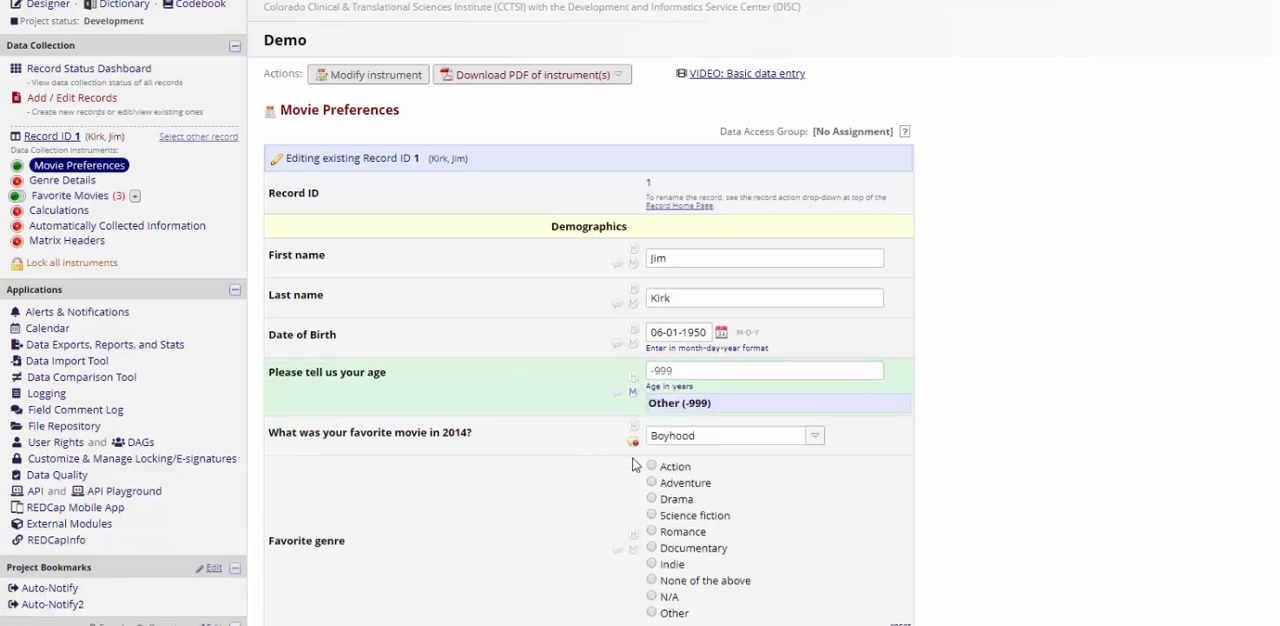
Step: Switch the age field's missing data code to Unknown (UNK) and save the record
click(634, 393)
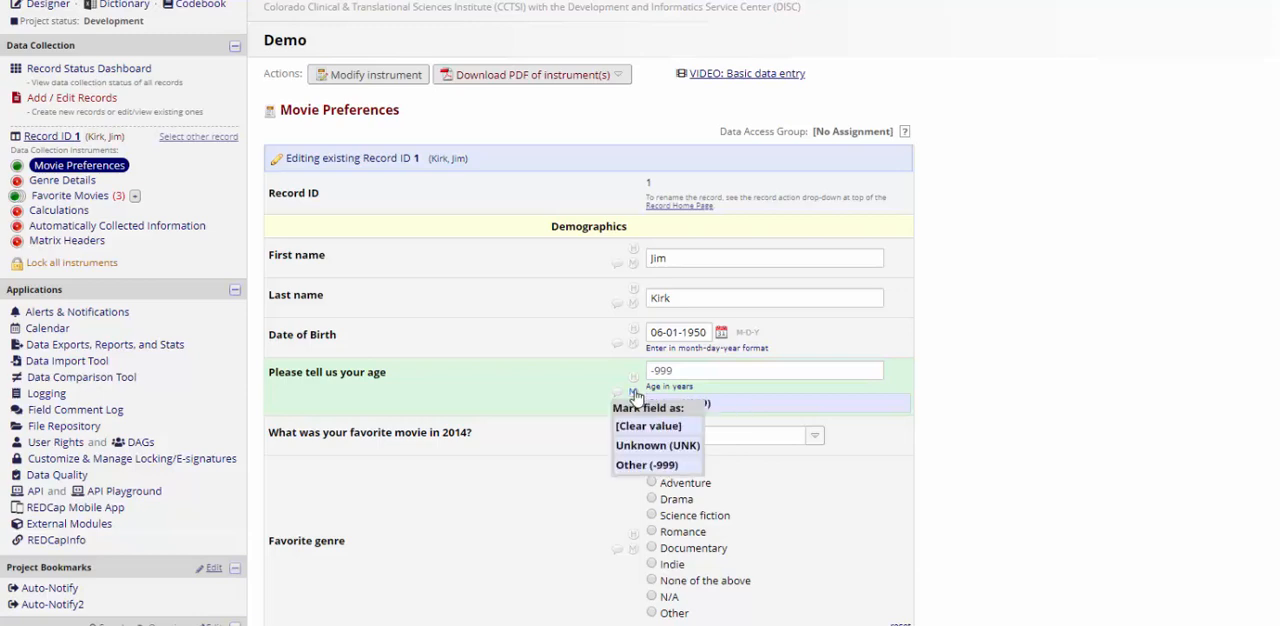
click(630, 445)
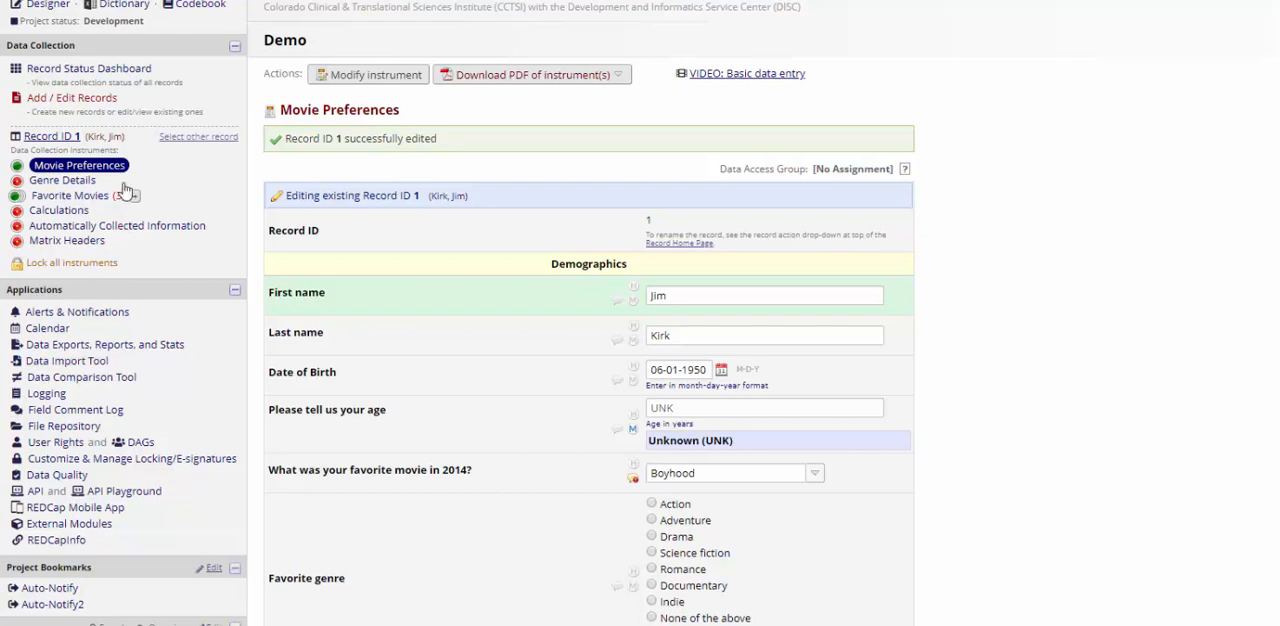
Step: Open the branching logic editor for the movie2014 field of the Movie Preferences instrument in the Online Designer
click(57, 5)
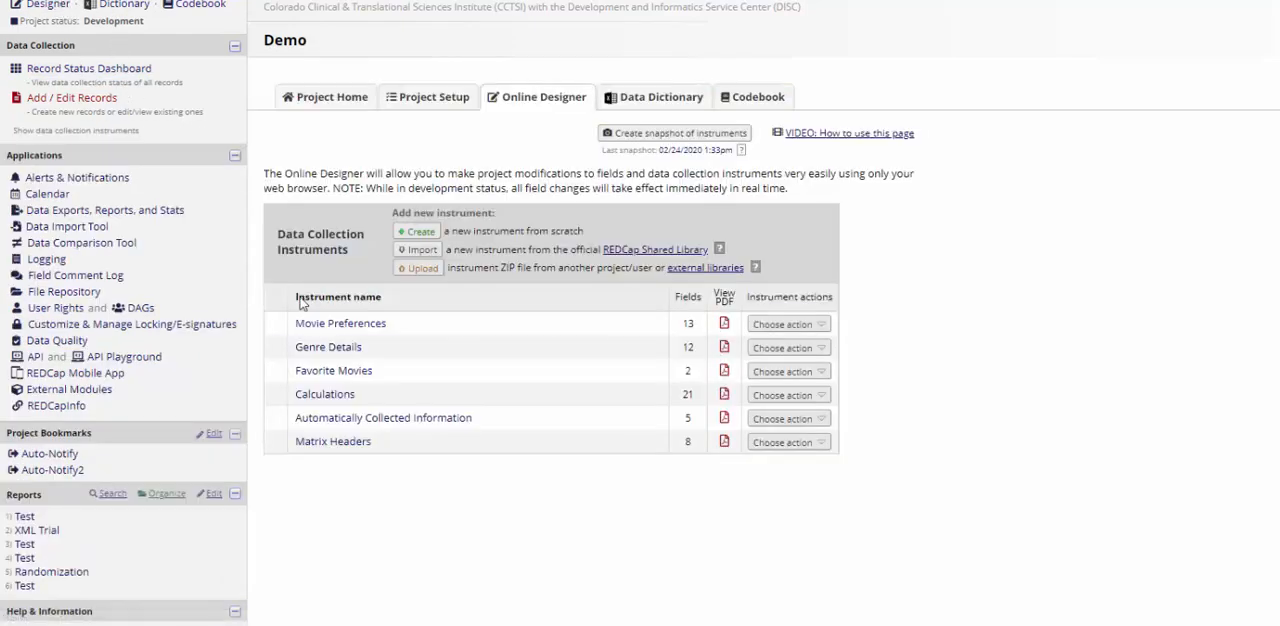
click(285, 402)
scroll(320, 333, down, 3)
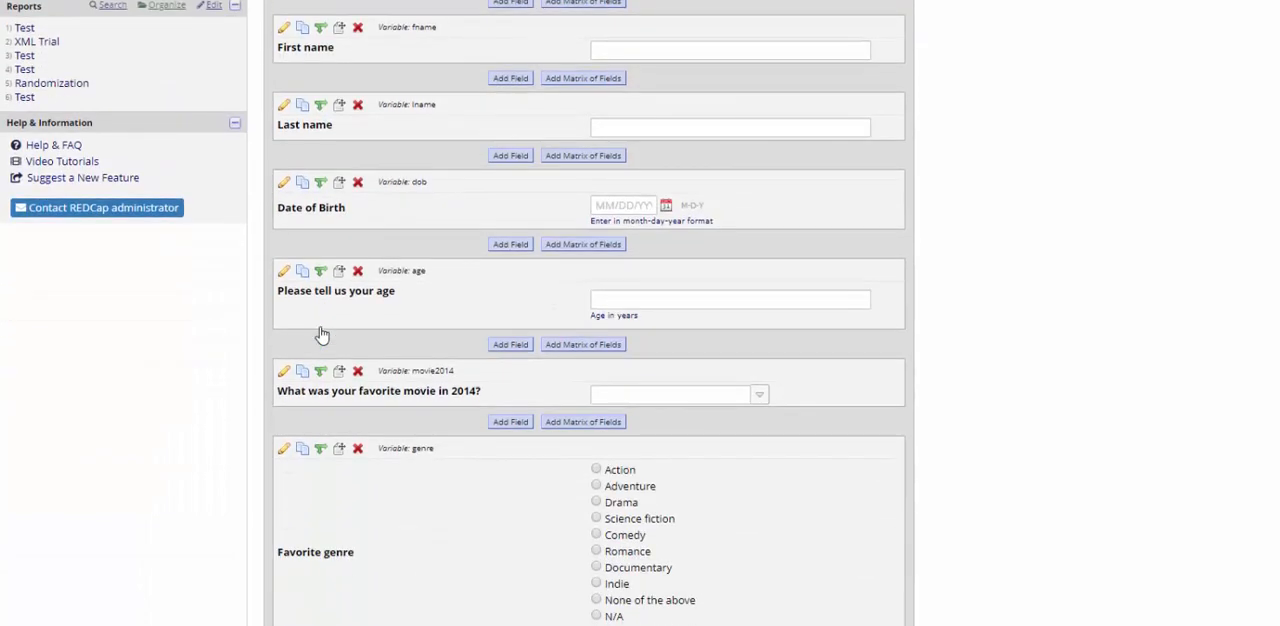
click(321, 373)
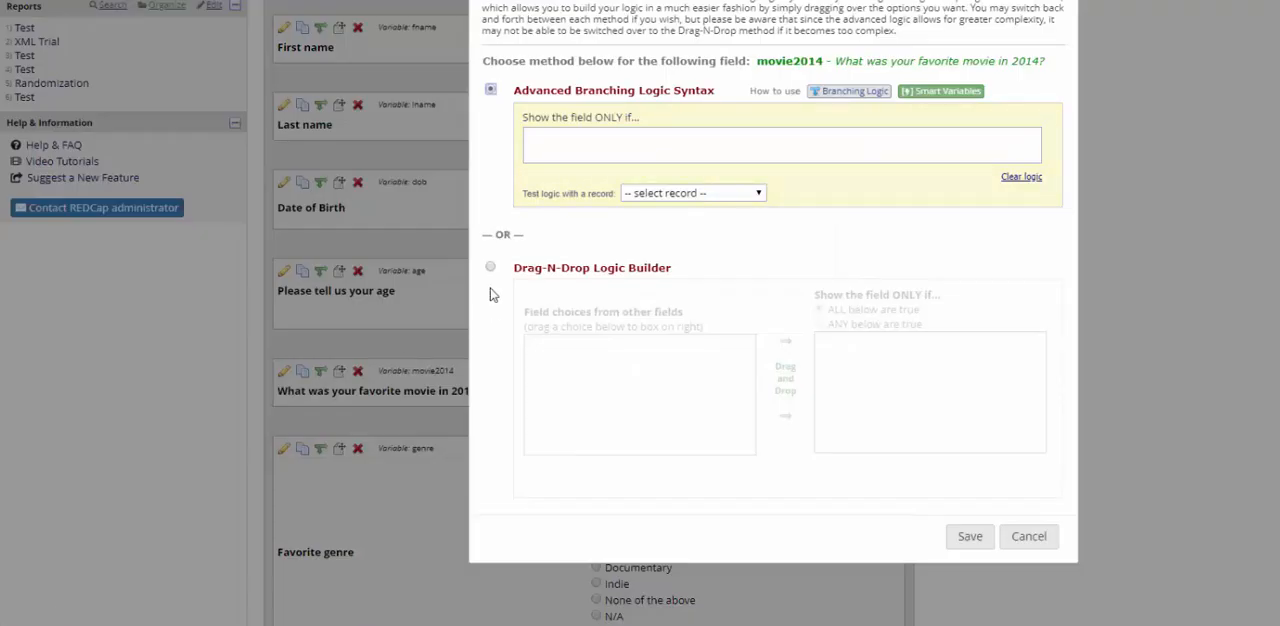
Step: Enter [age]="UNK" as the movie2014 field's advanced branching logic and erase it again
click(536, 151)
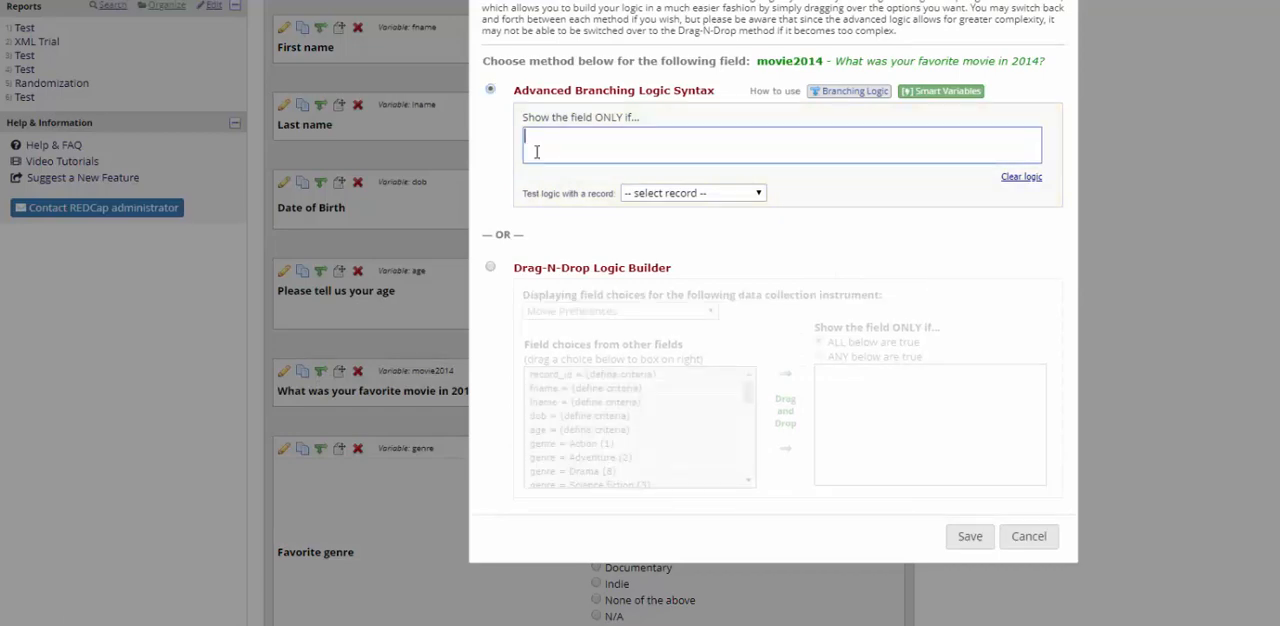
text([age)
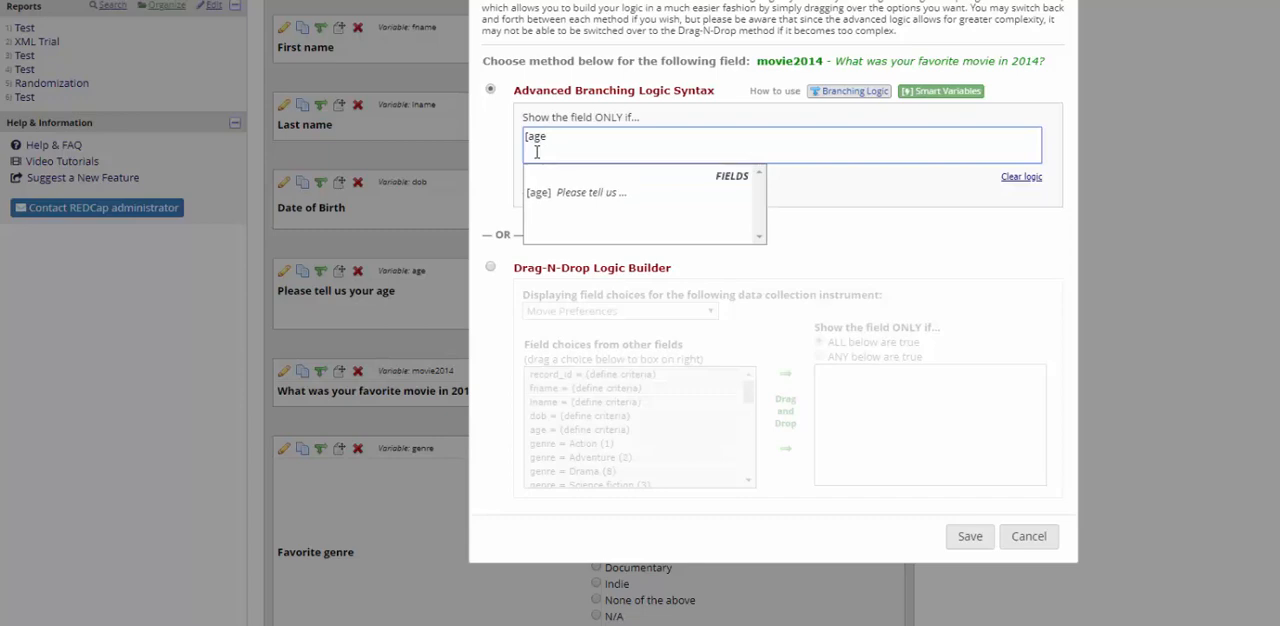
text(]="UNK")
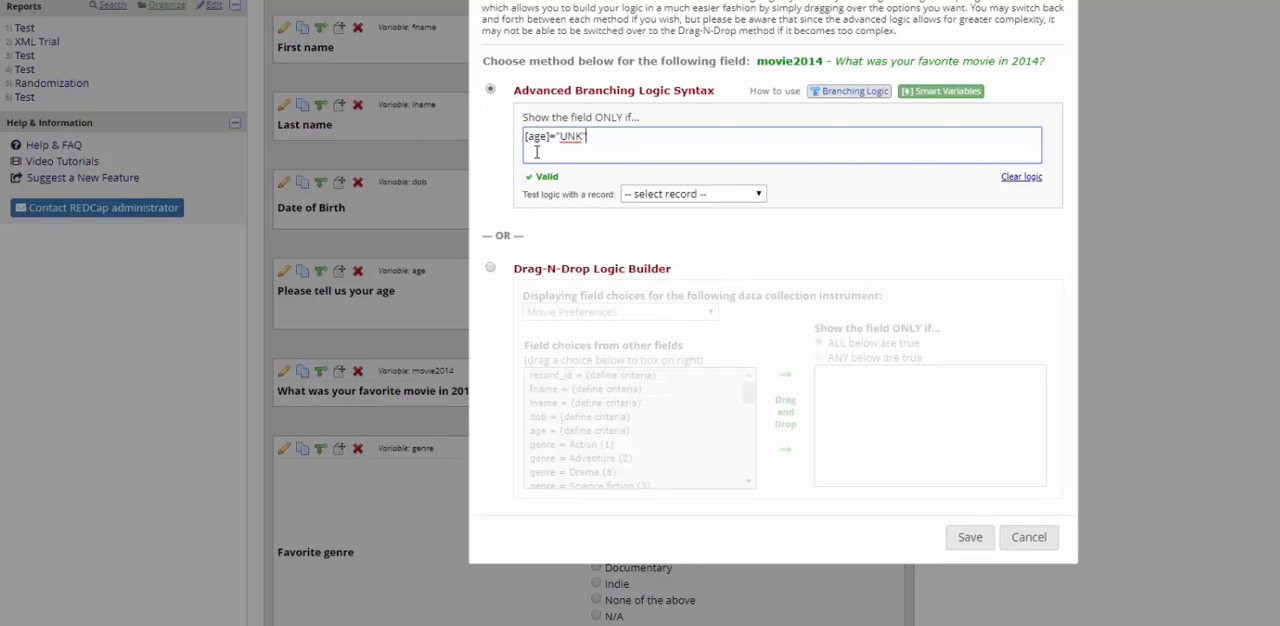
key(BackSpace)
key(BackSpace)
key(BackSpace)
key(BackSpace)
key(BackSpace)
key(BackSpace)
key(BackSpace)
key(BackSpace)
key(BackSpace)
key(BackSpace)
key(BackSpace)
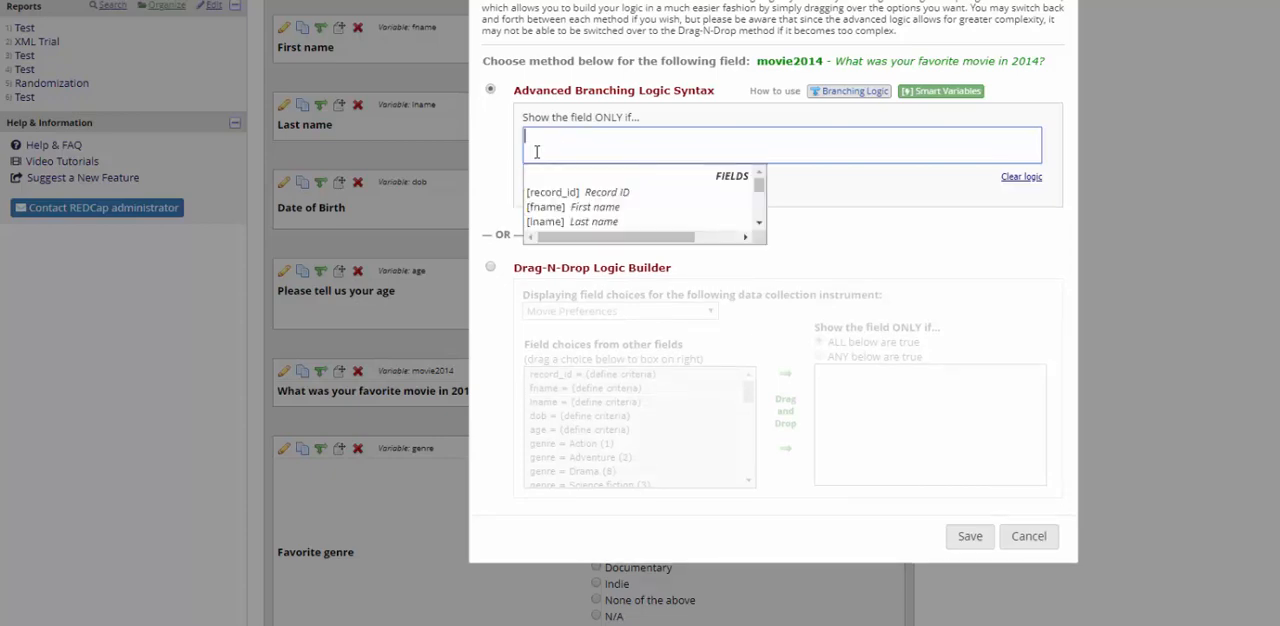
Step: Set the movie2014 field's advanced branching logic to isblankormissingcode([age])=1 and save it
text(isblankormi)
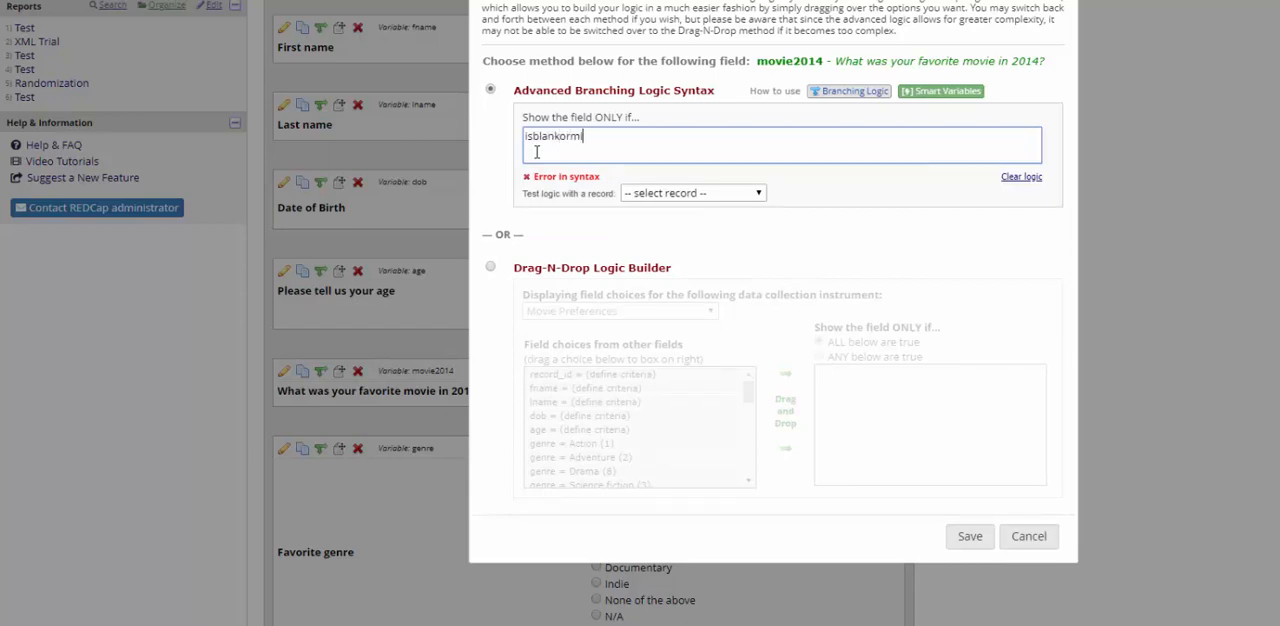
text(ssingcode([age])
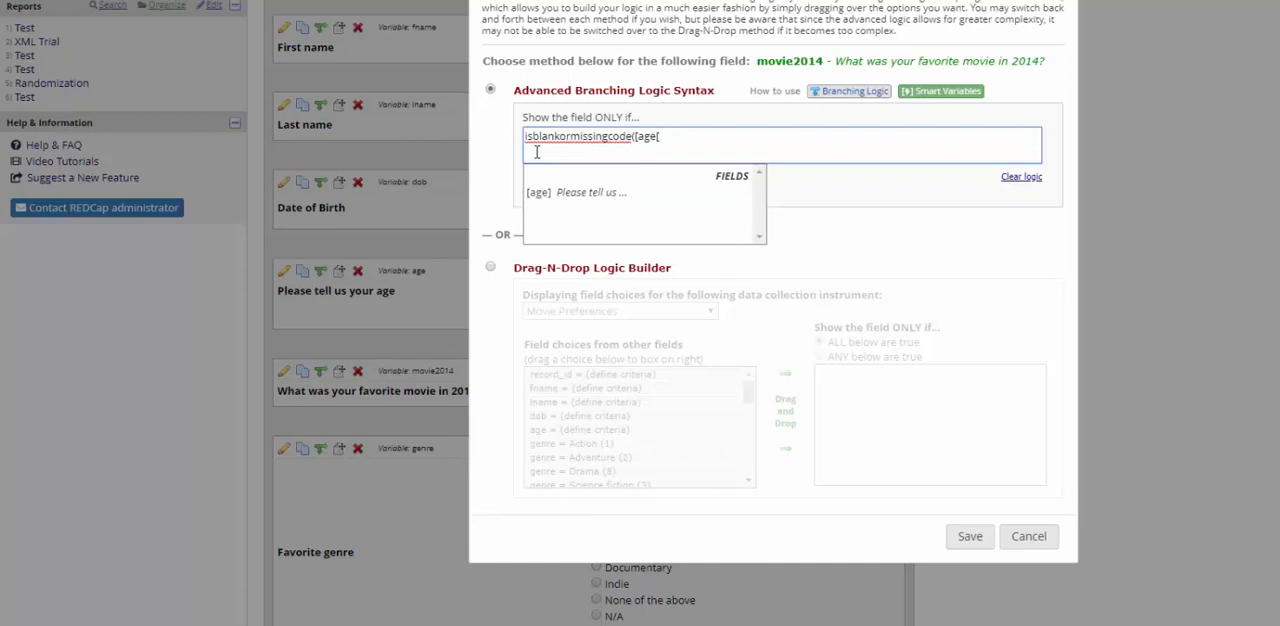
text())
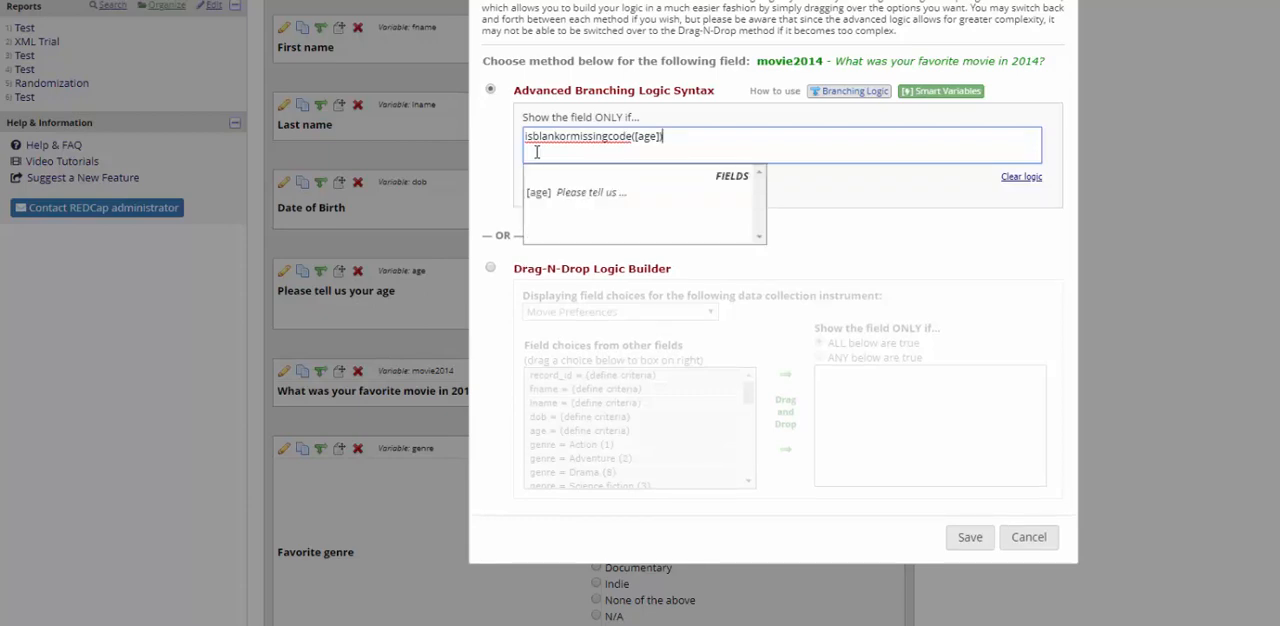
text(=)
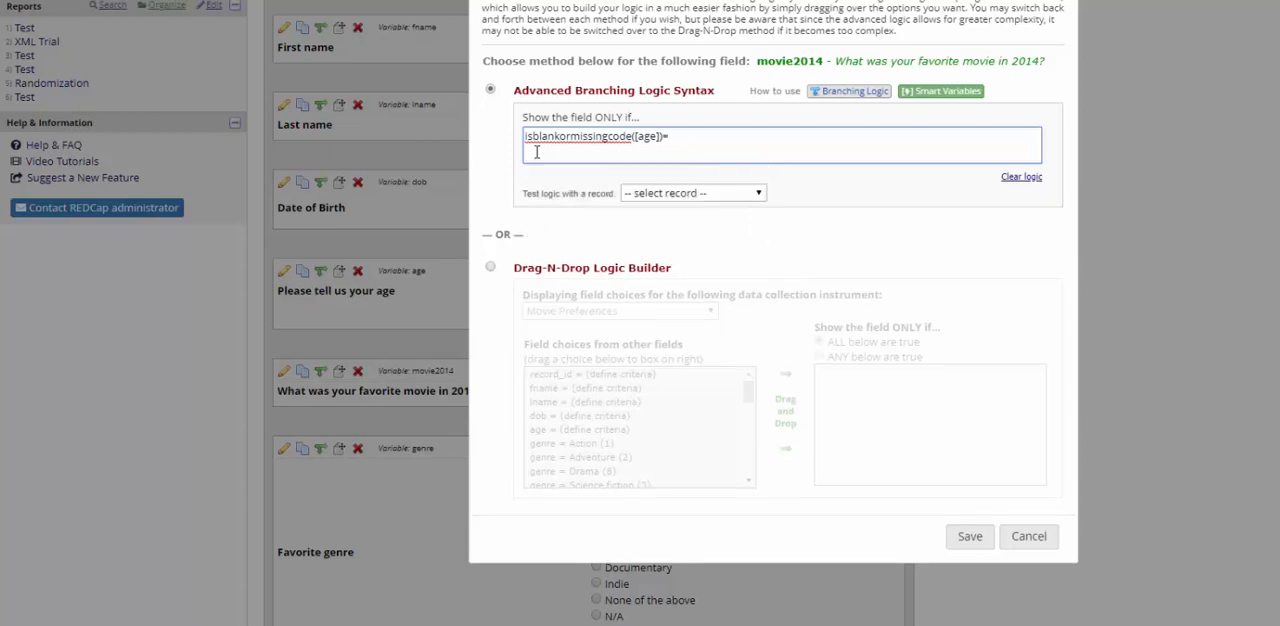
text(1)
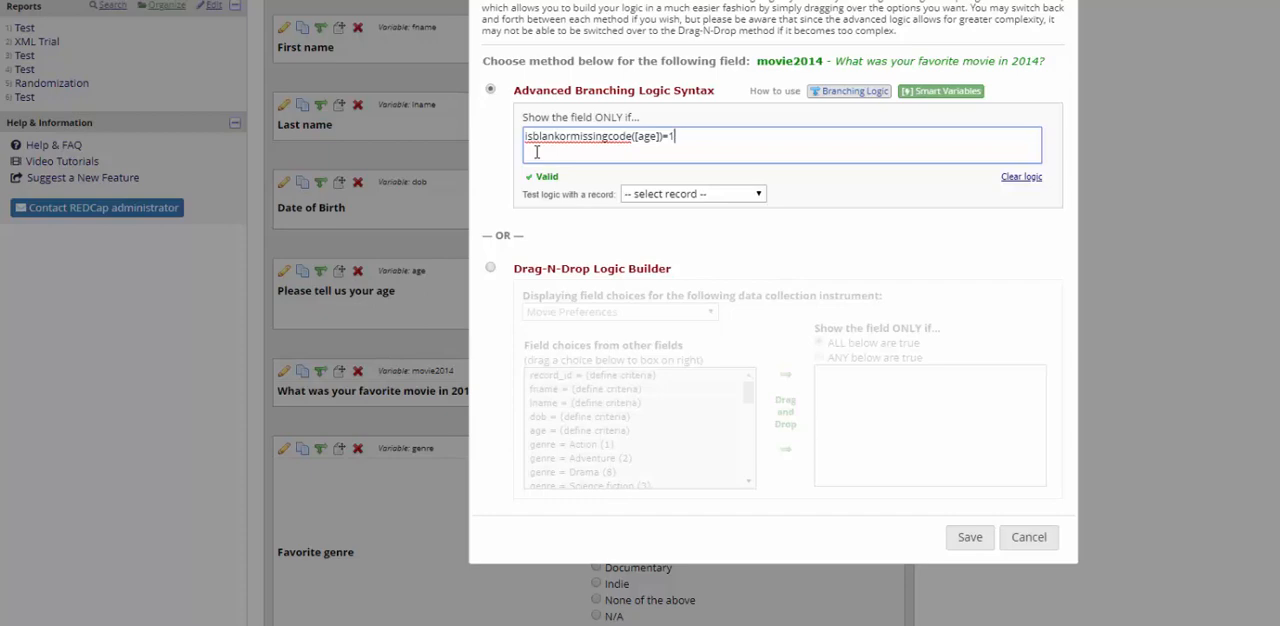
click(970, 538)
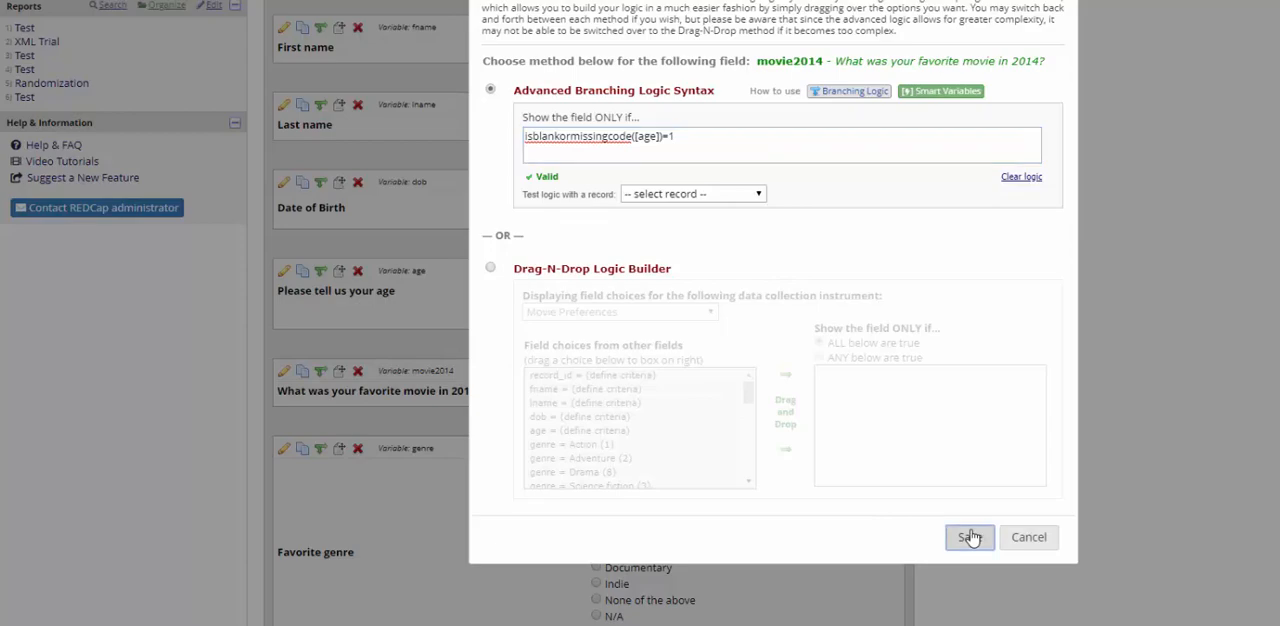
Step: Open record 1's Movie Preferences form from the Record Status Dashboard to check the branching logic
scroll(971, 537, up, 4)
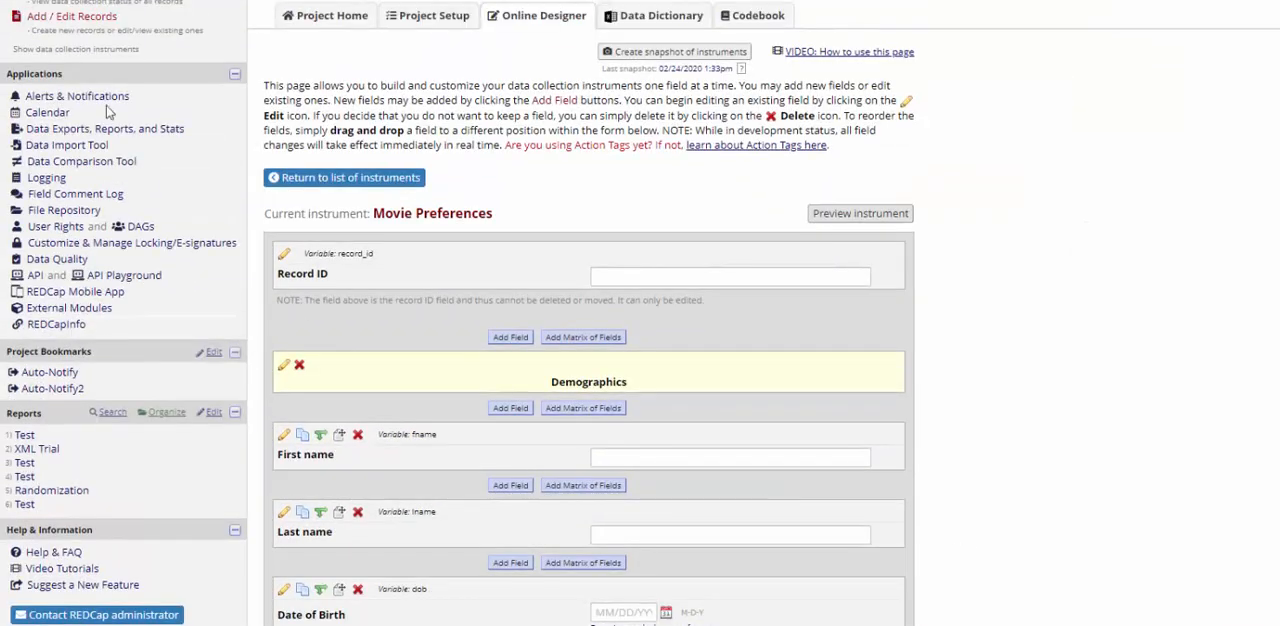
click(89, 1)
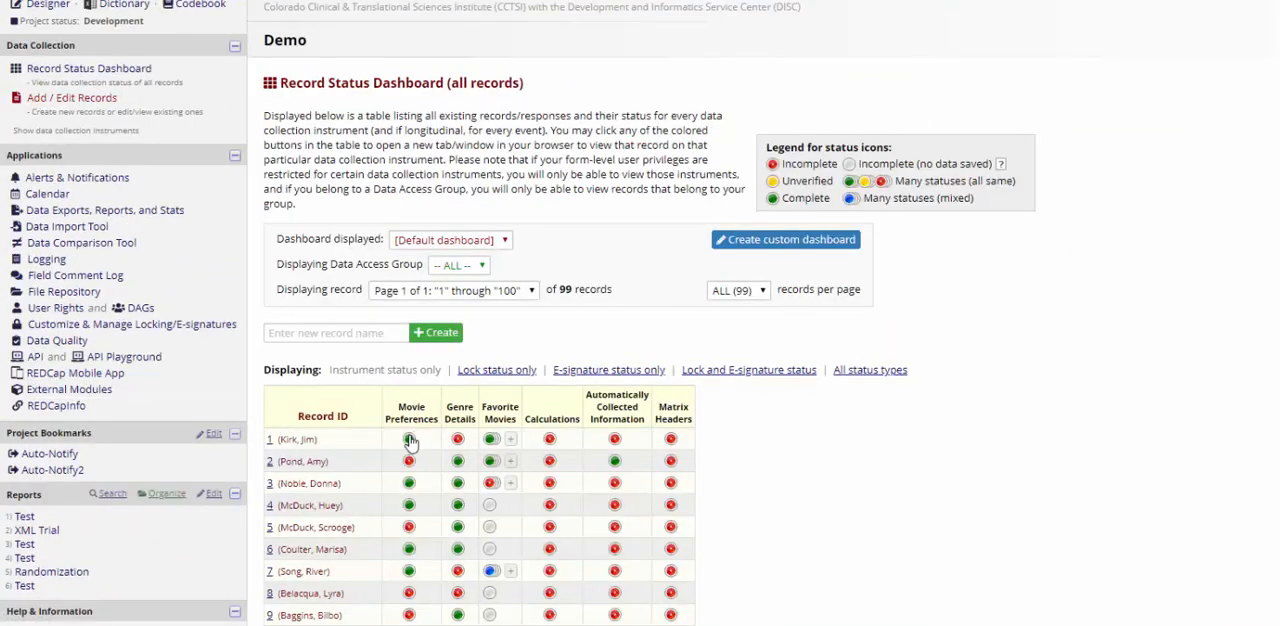
click(409, 439)
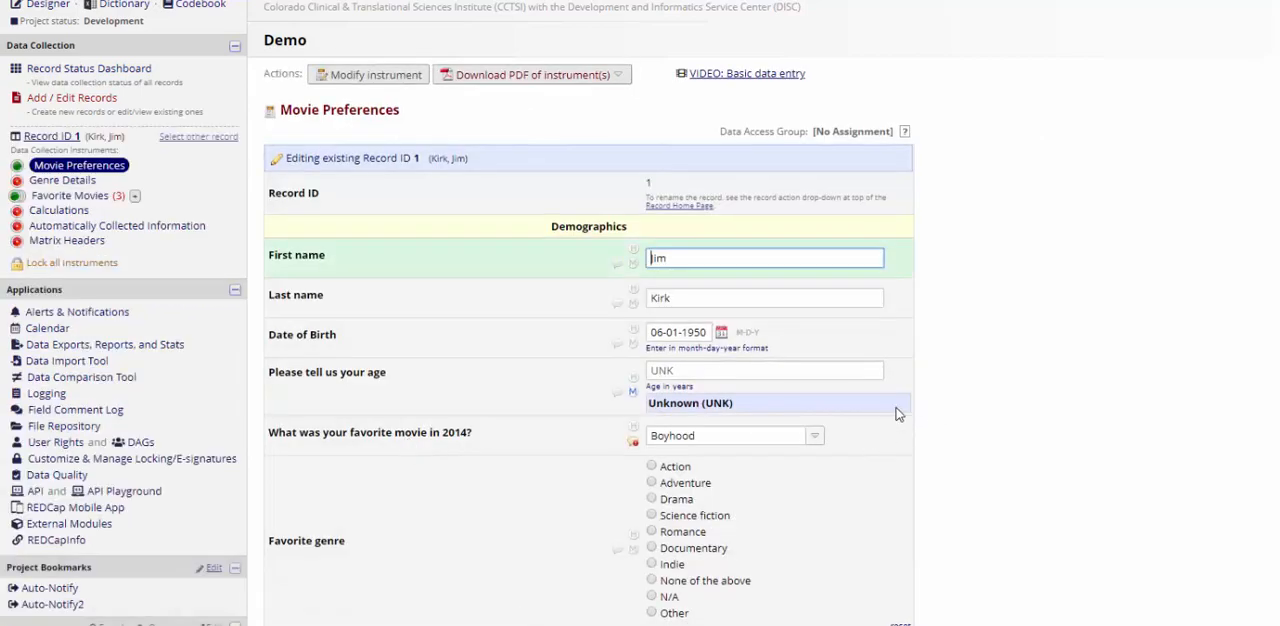
Step: Clear record 1's missing data code for age, enter 35 instead, and accept the prompt triggered by the movie question's branching logic
click(633, 392)
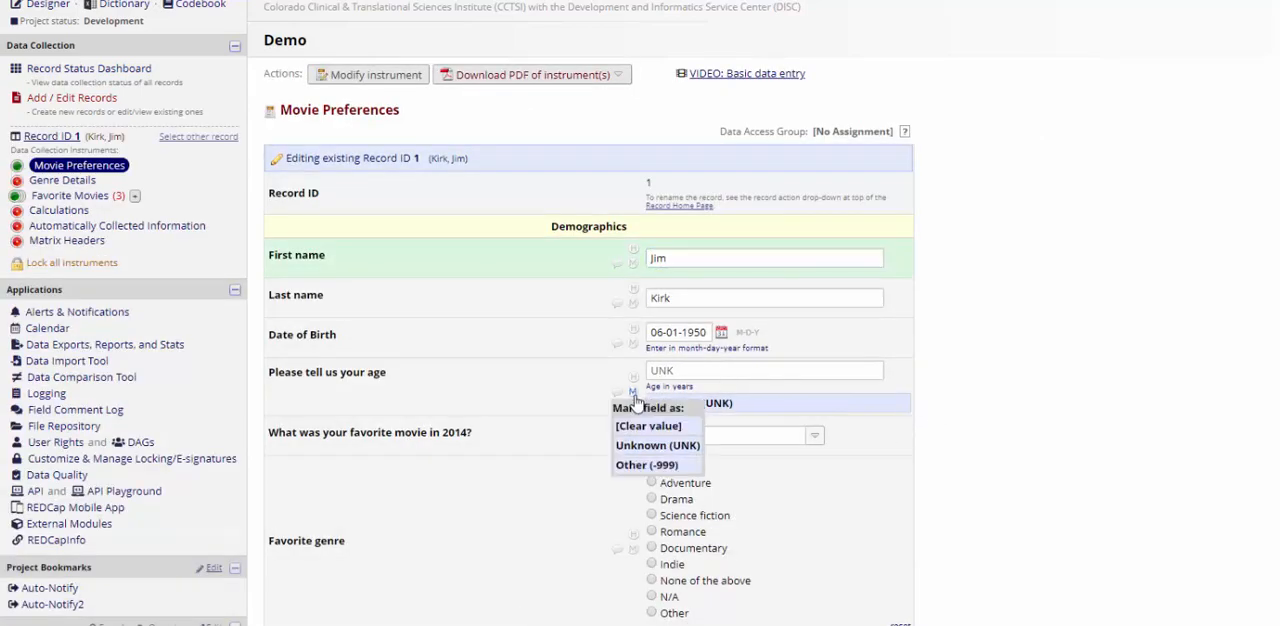
click(648, 426)
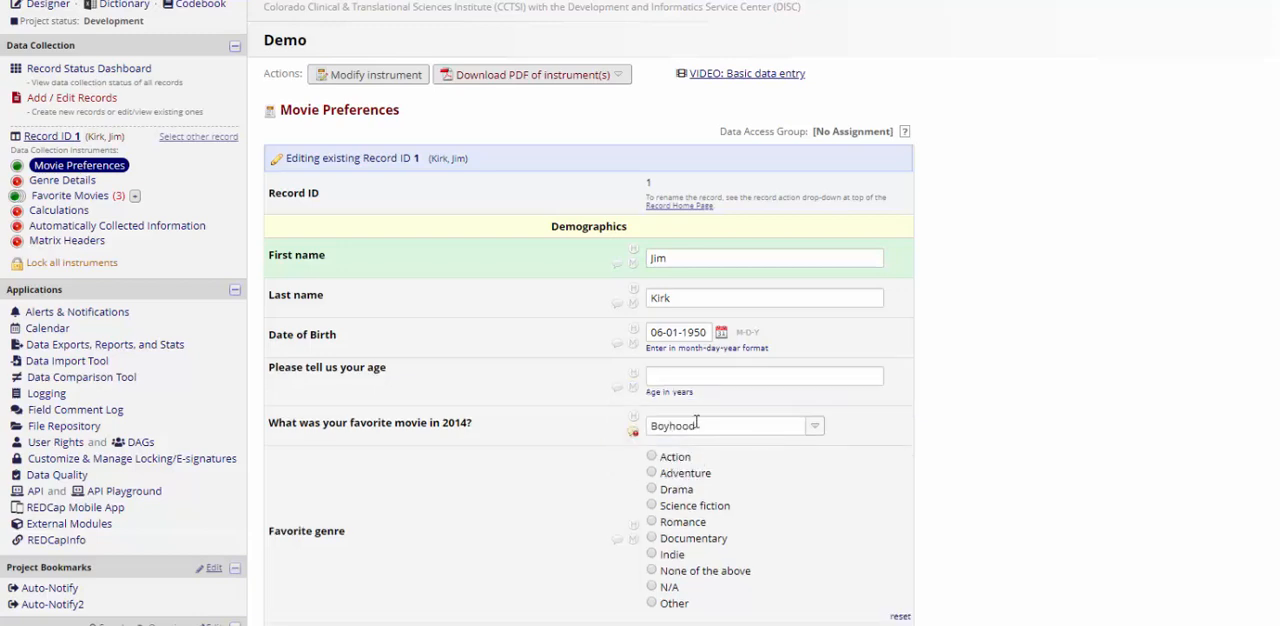
click(757, 377)
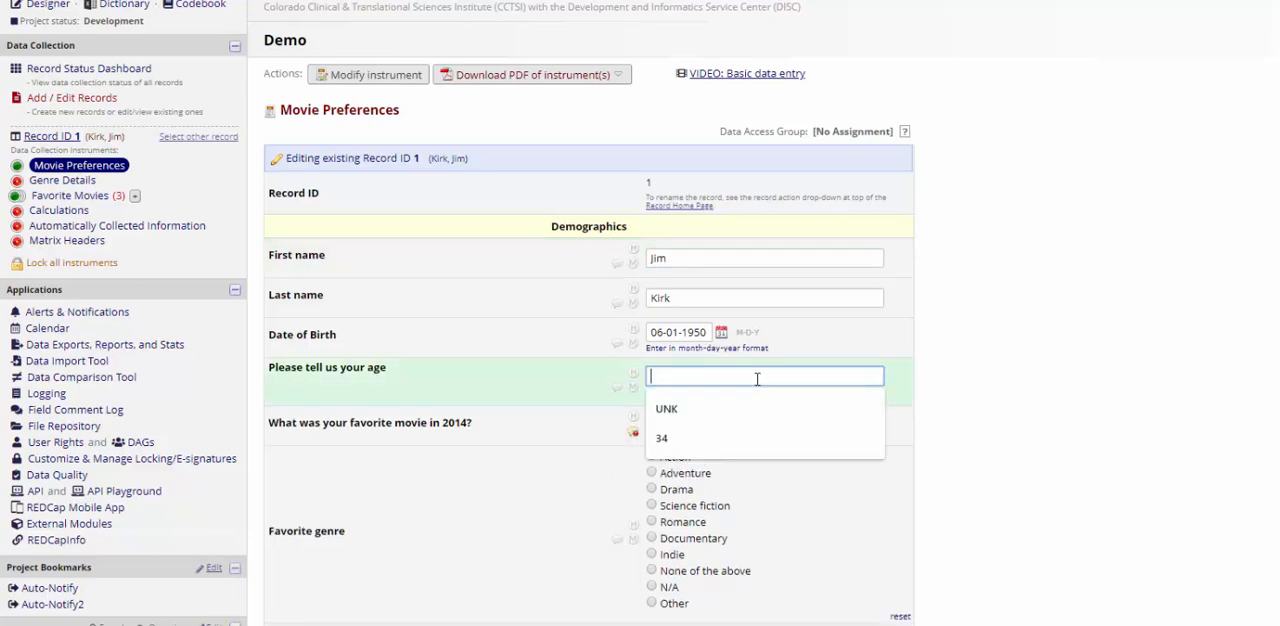
text(35)
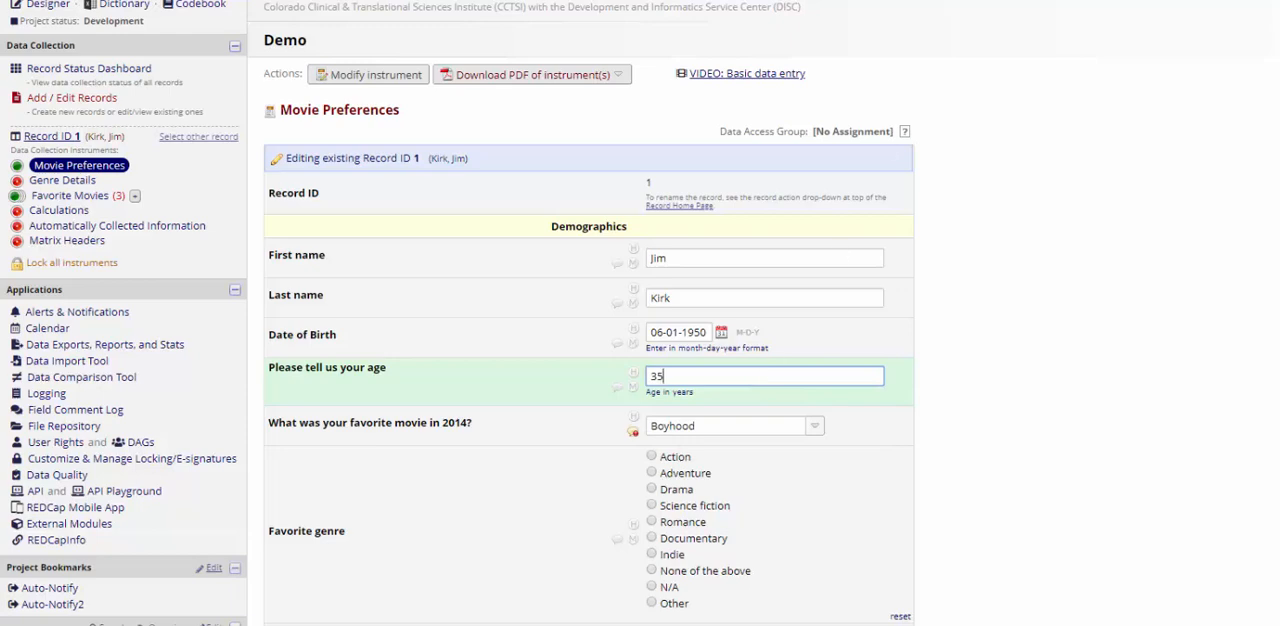
key(Tab)
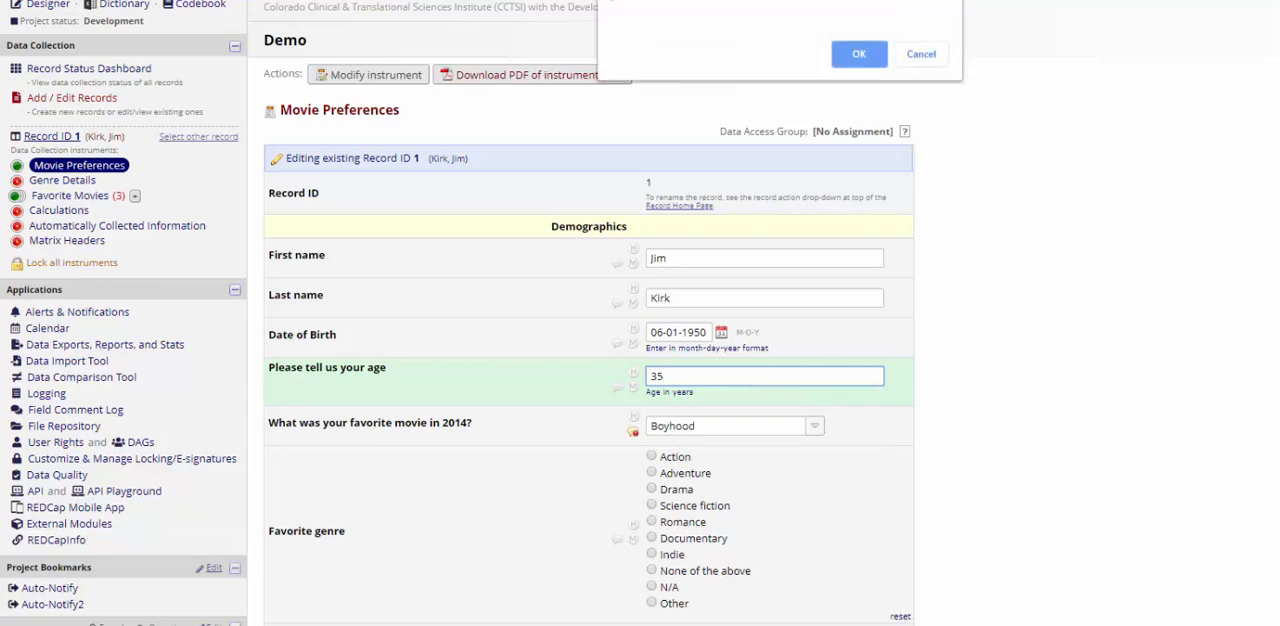
click(858, 54)
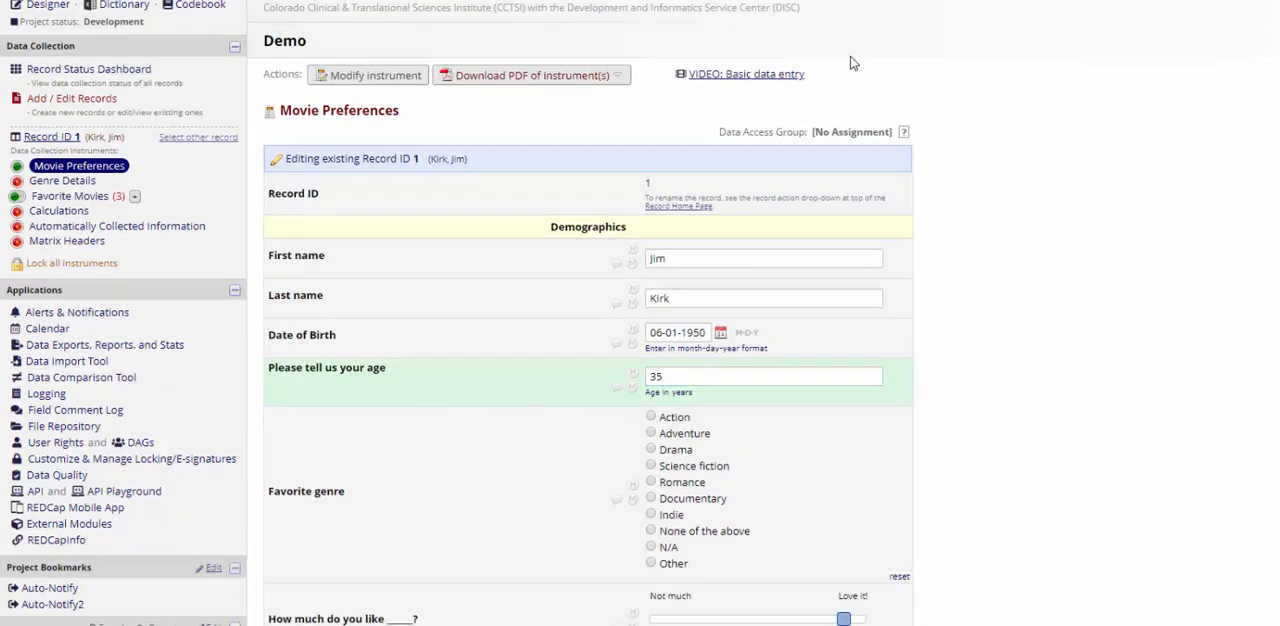
Step: Erase the age value and save record 1's Movie Preferences form with the age left blank
double_click(680, 382)
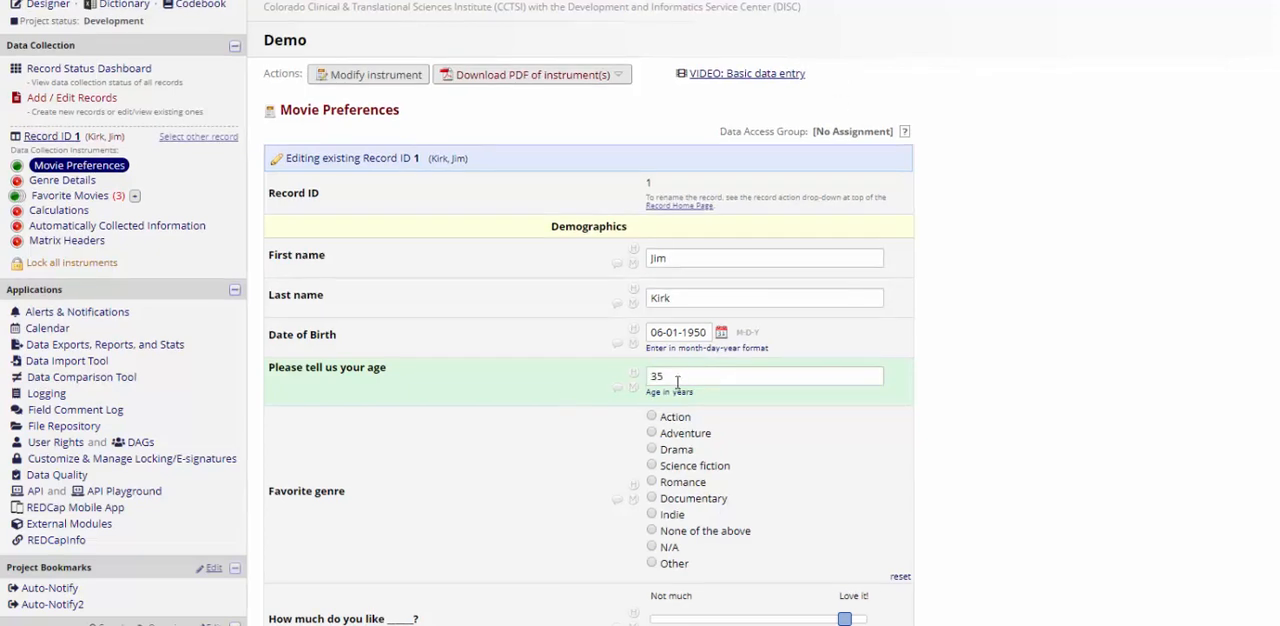
double_click(677, 382)
key(BackSpace)
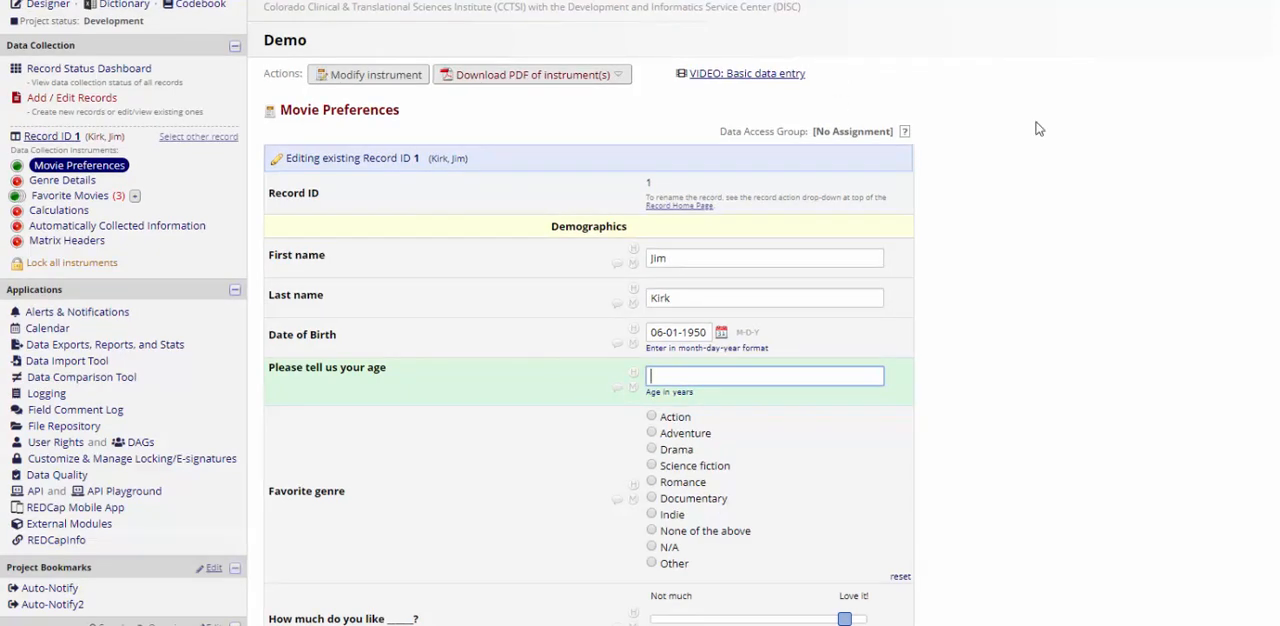
key(ctrl+s)
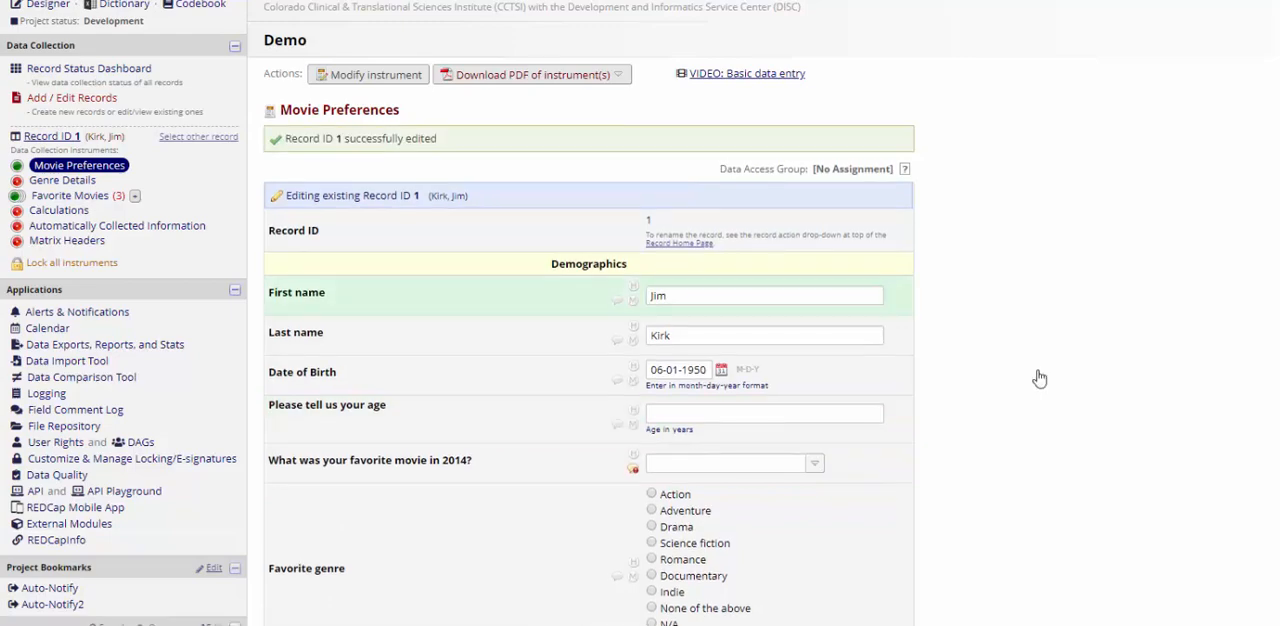
Step: Create a new report named Test that includes all fields from the Movie Preferences instrument
click(180, 347)
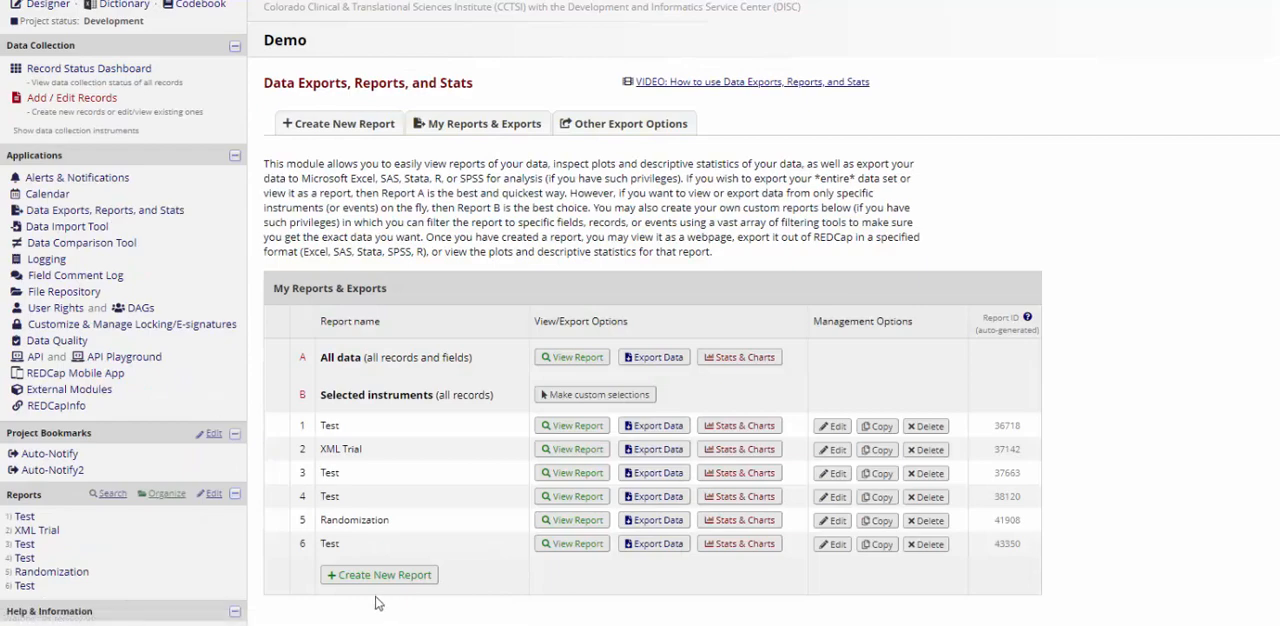
click(380, 575)
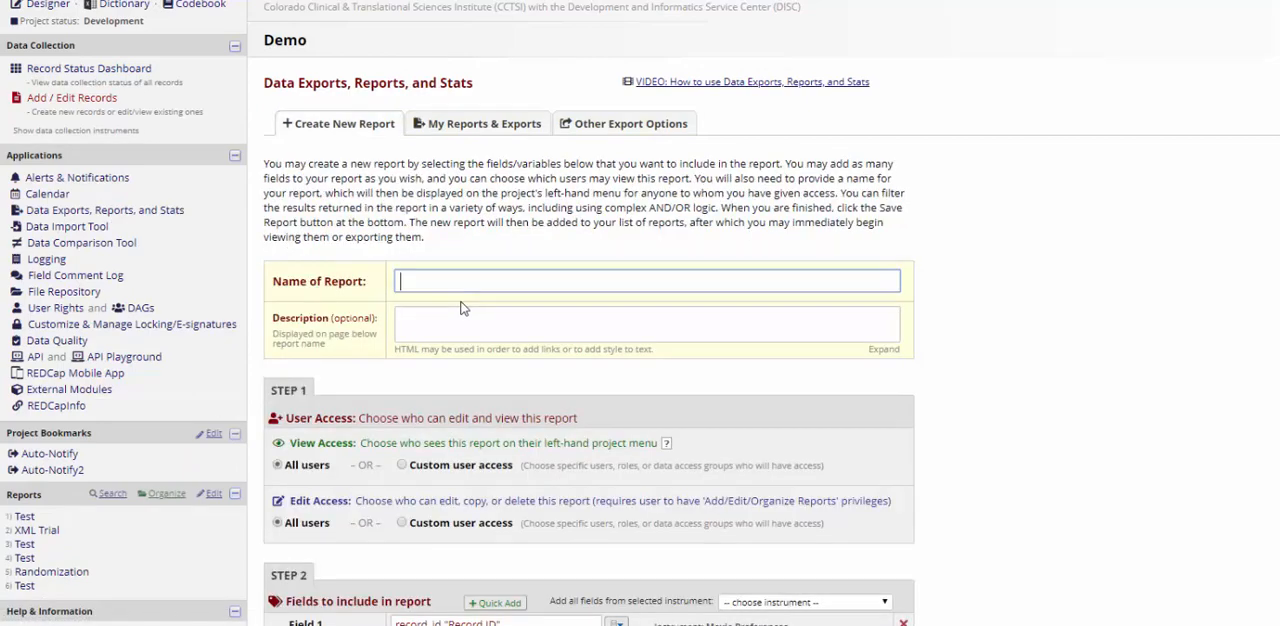
text(Test)
scroll(460, 308, down, 2)
scroll(457, 310, down, 1)
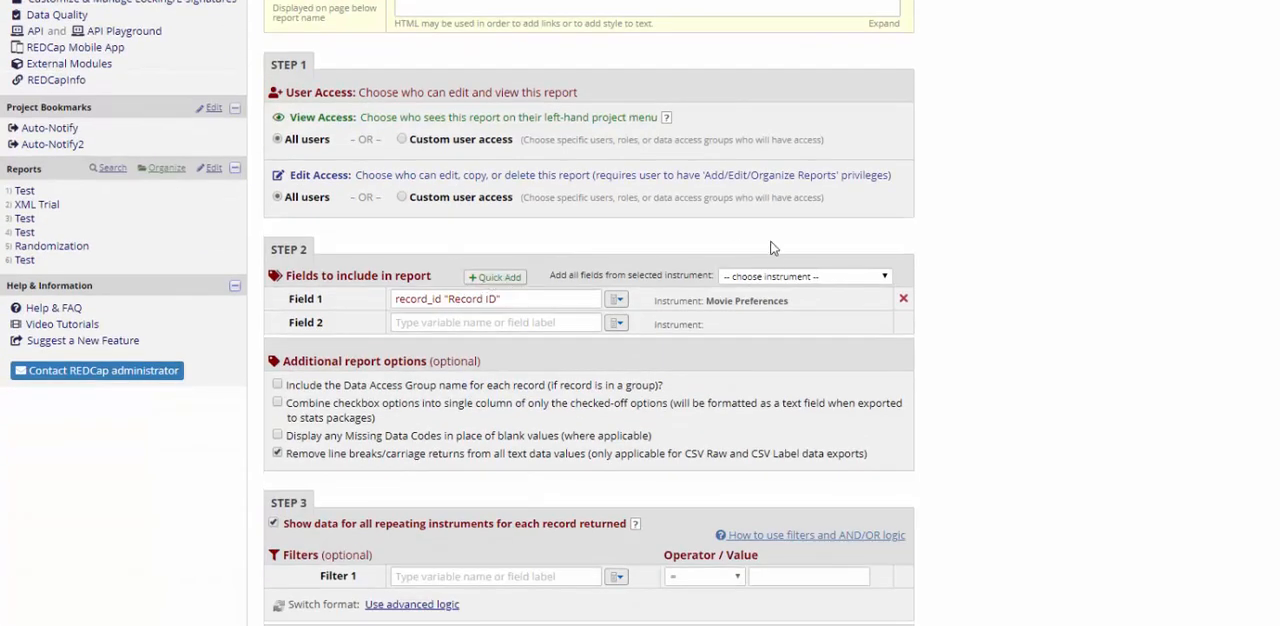
click(775, 276)
click(733, 308)
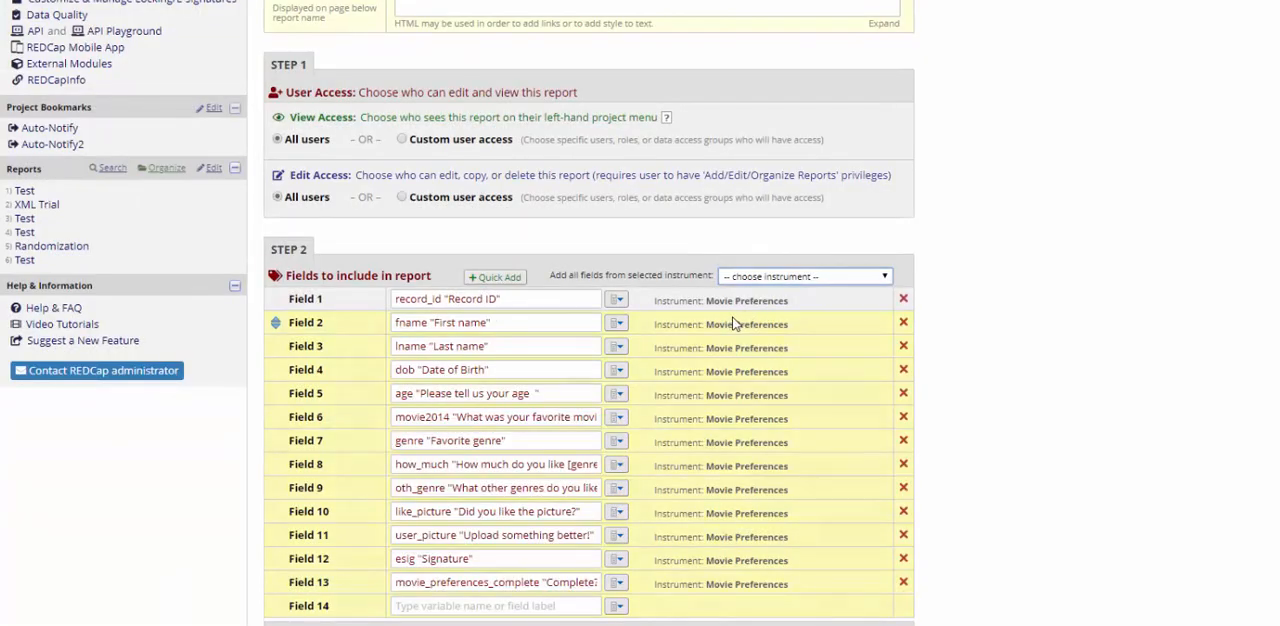
Step: Save the new Test report with its default additional options and view it
scroll(737, 320, down, 3)
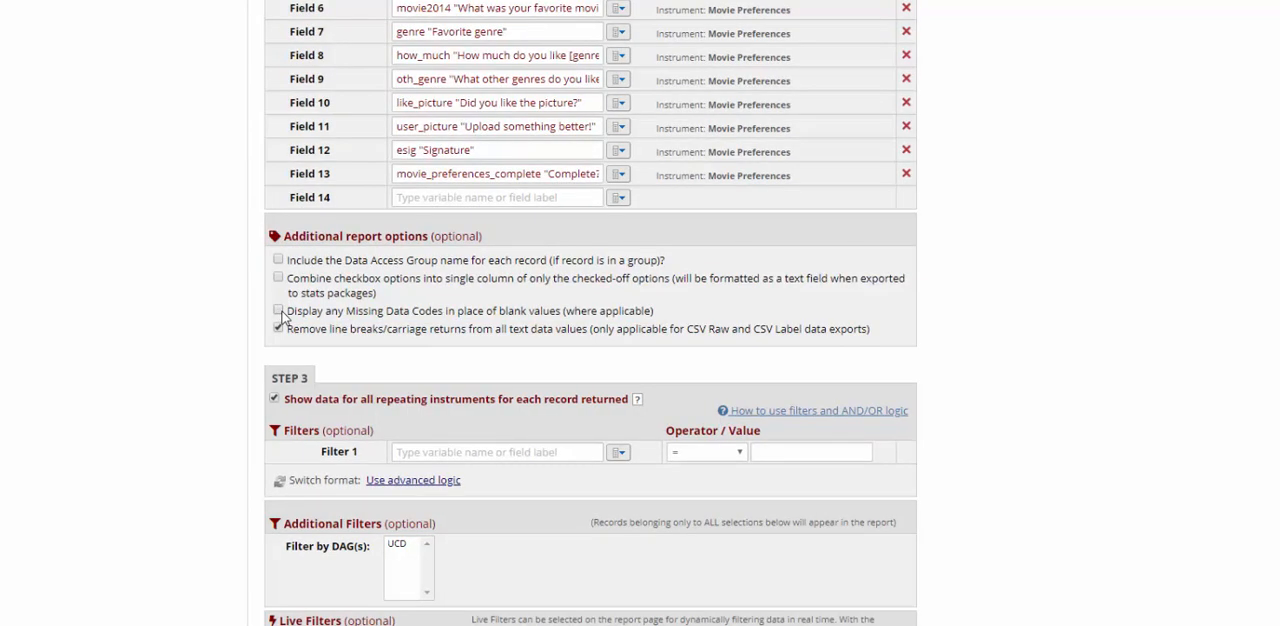
scroll(283, 316, down, 4)
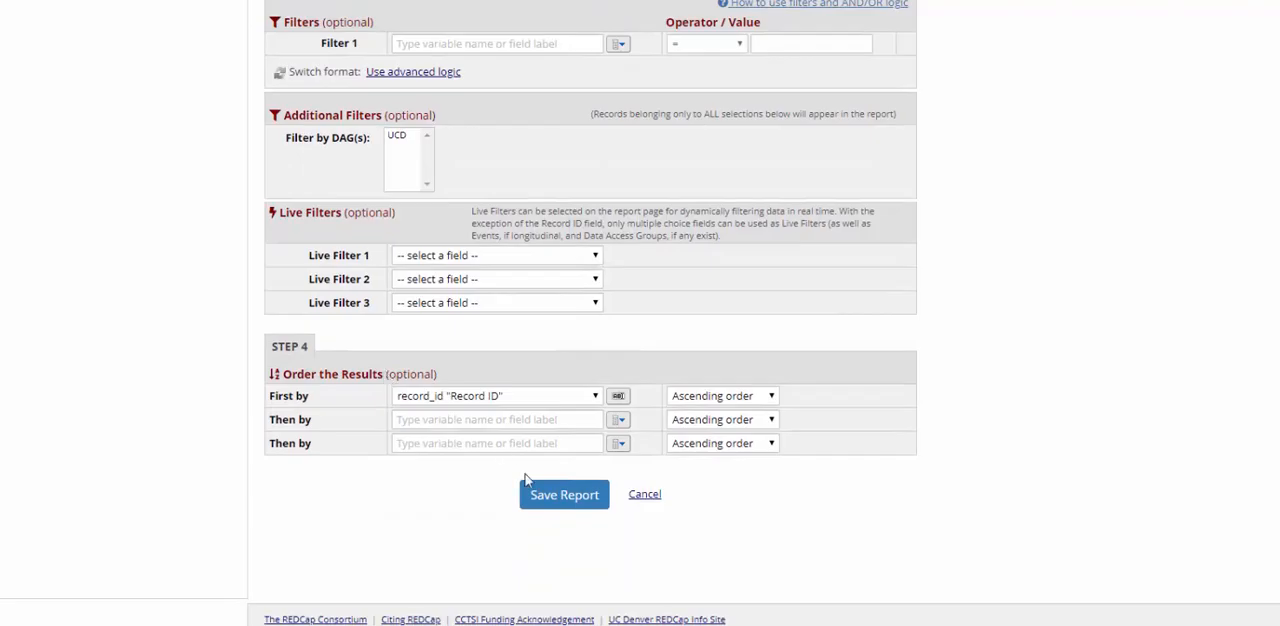
click(563, 496)
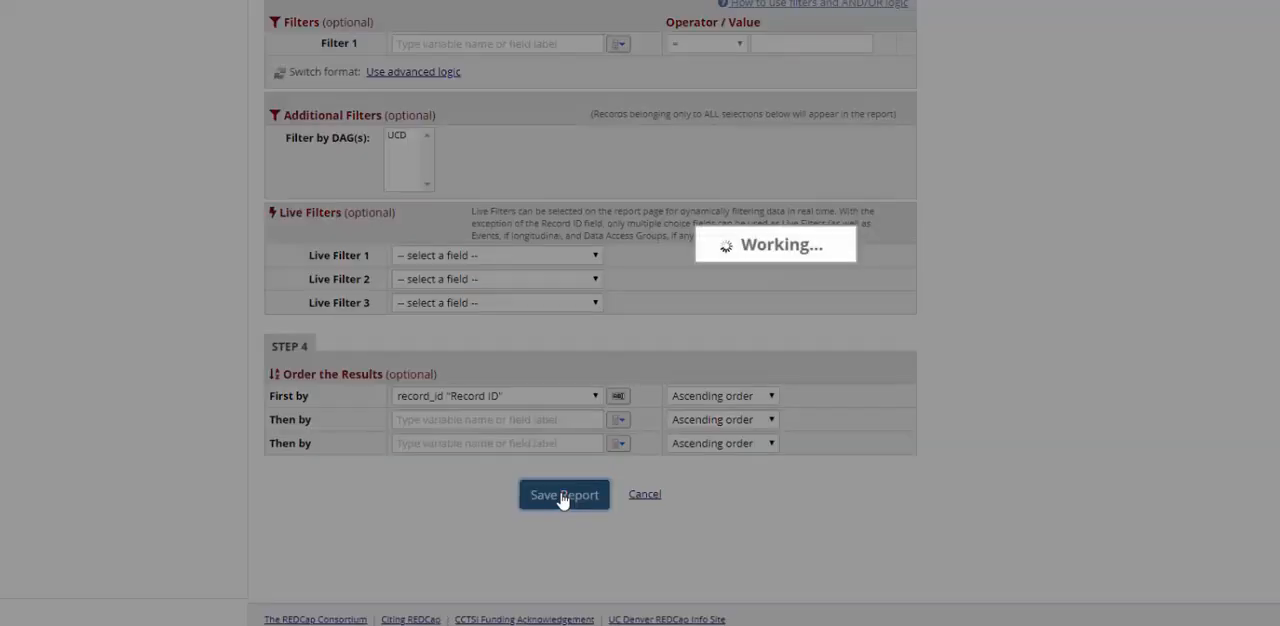
click(621, 279)
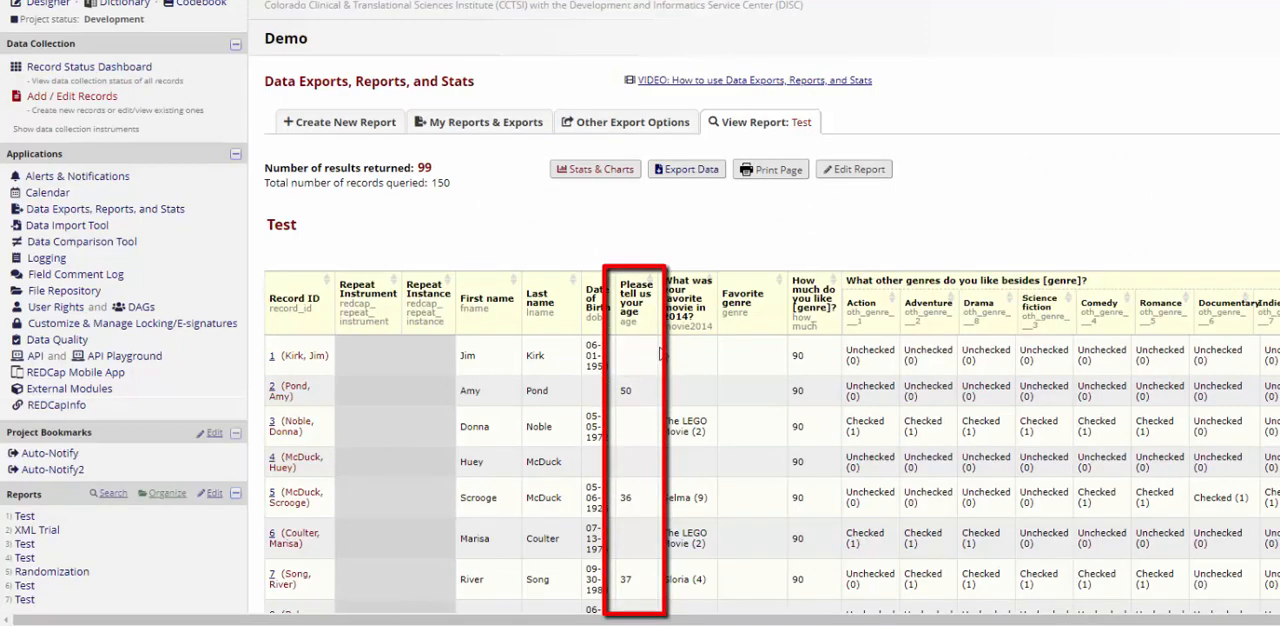
Step: Edit the Test report to display any Missing Data Codes in place of blank values
click(848, 172)
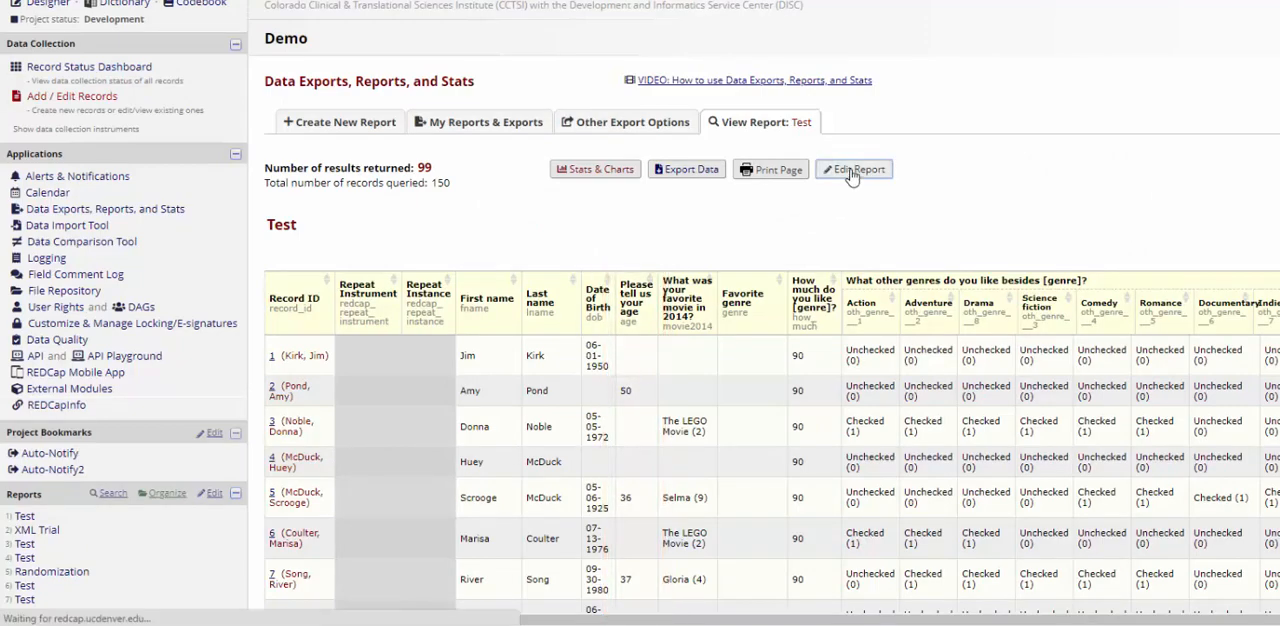
scroll(422, 402, down, 6)
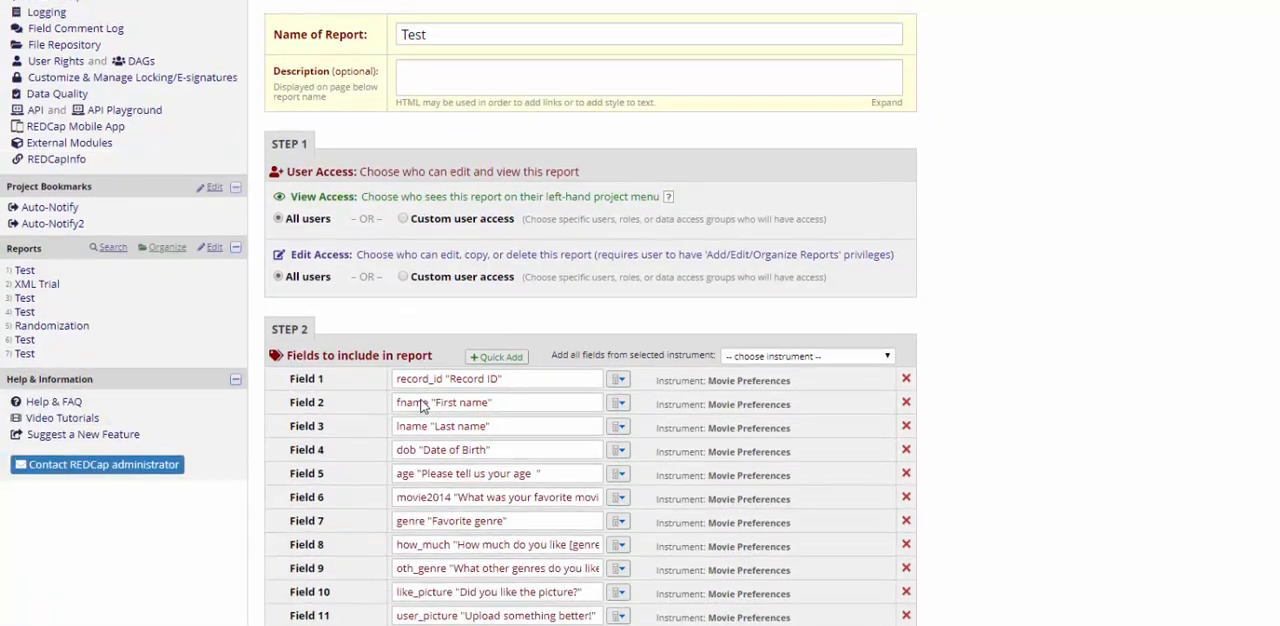
scroll(421, 405, down, 5)
click(278, 310)
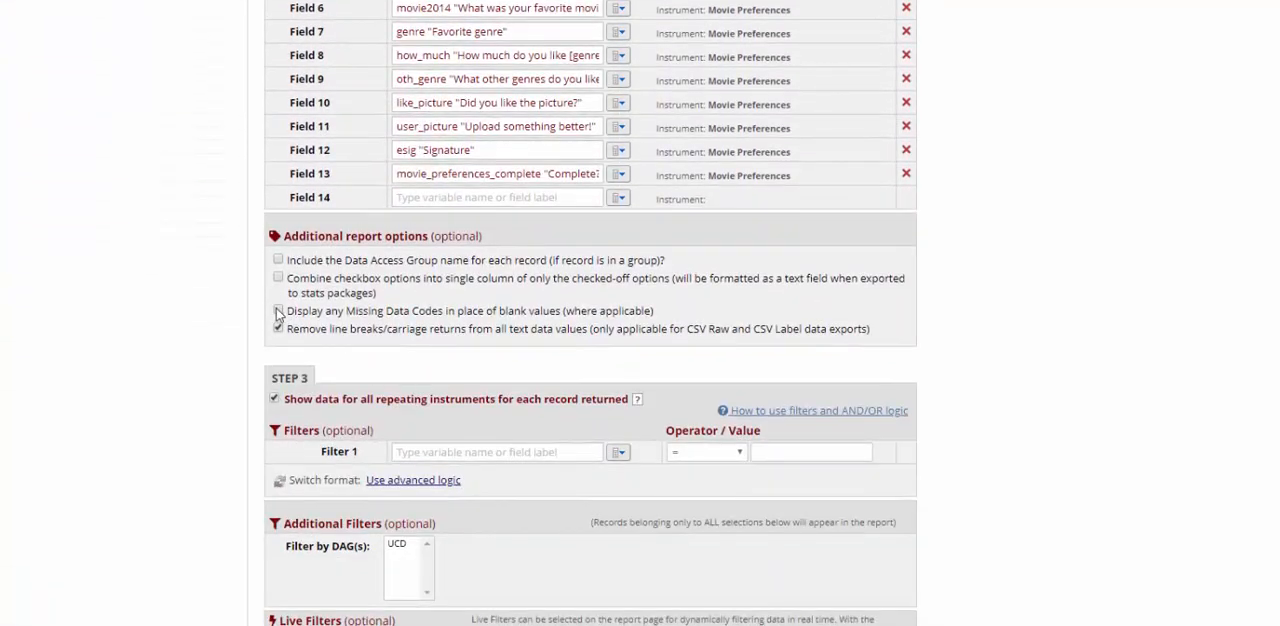
Step: Save the edited Test report and view it again to check the age column
scroll(422, 338, down, 1)
scroll(422, 338, down, 4)
click(555, 502)
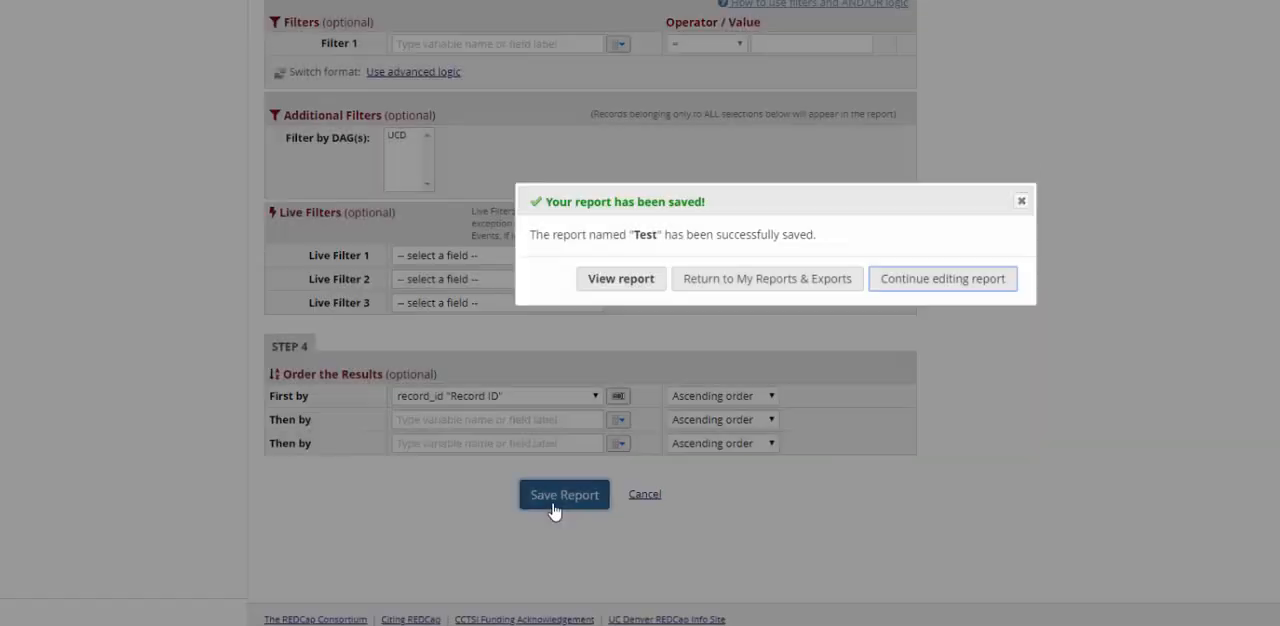
click(621, 285)
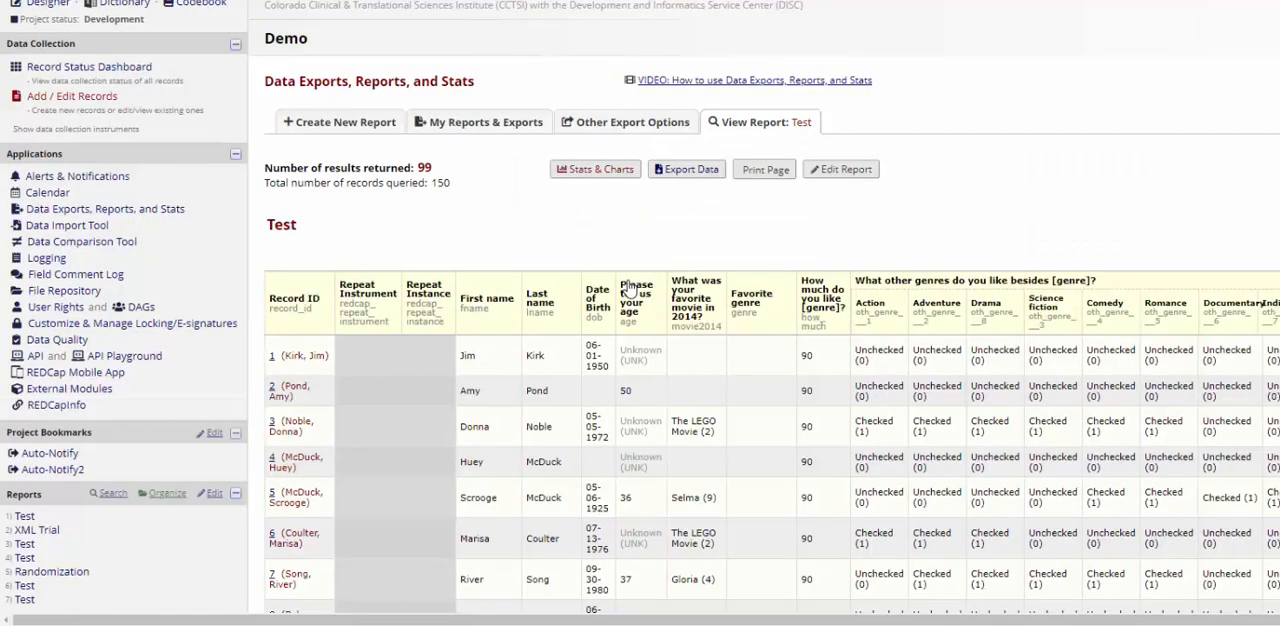